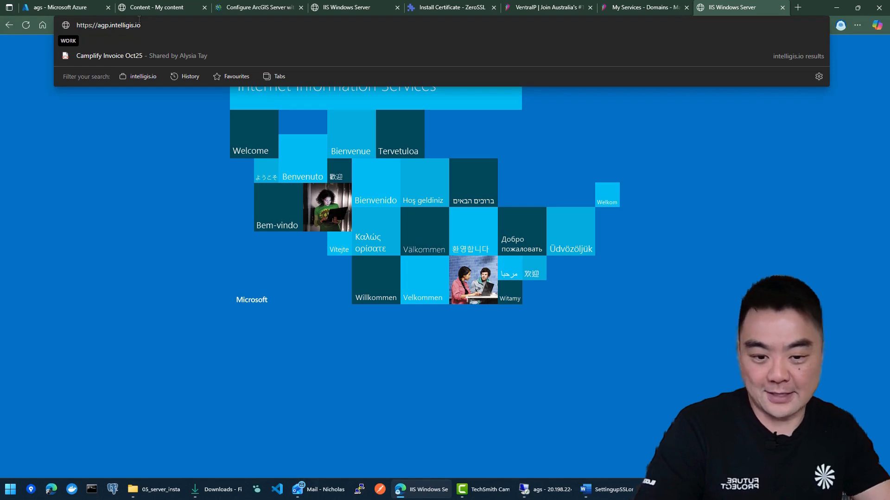
Step: Load ags.intelligis.io in the browser and switch to the server's remote desktop session
key(Return)
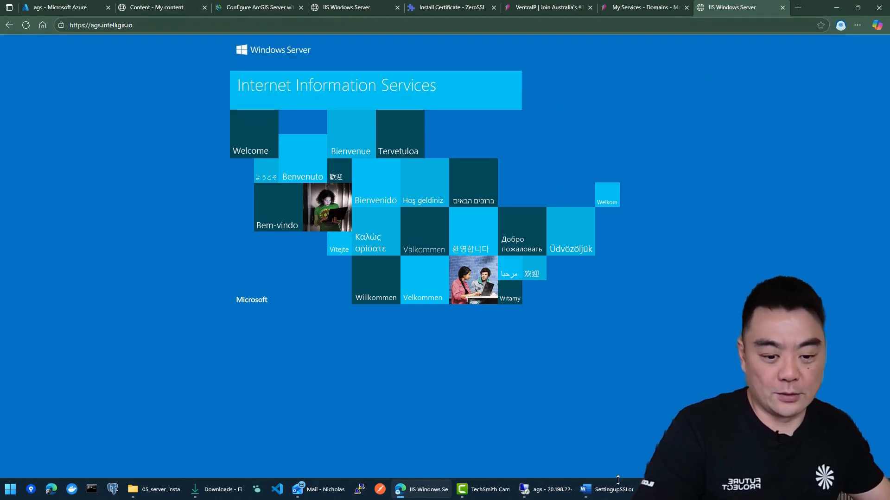
click(540, 489)
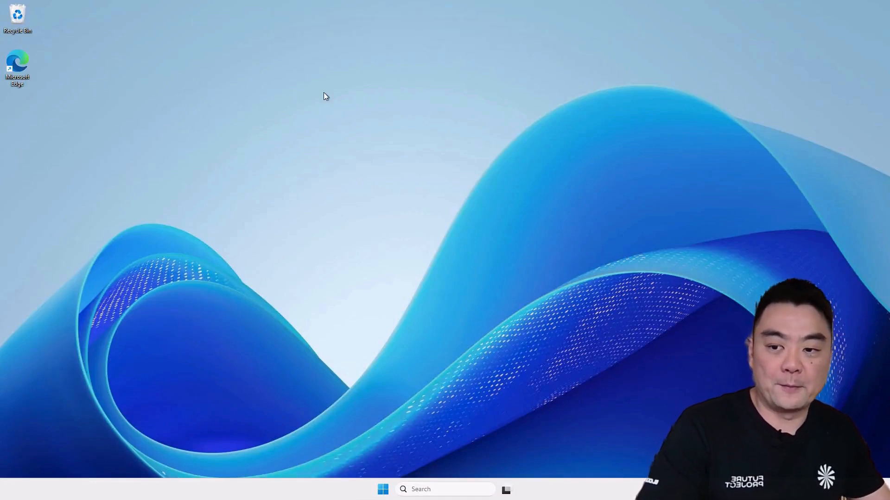
Step: Launch Edge on the server and search the web for my esri
double_click(19, 66)
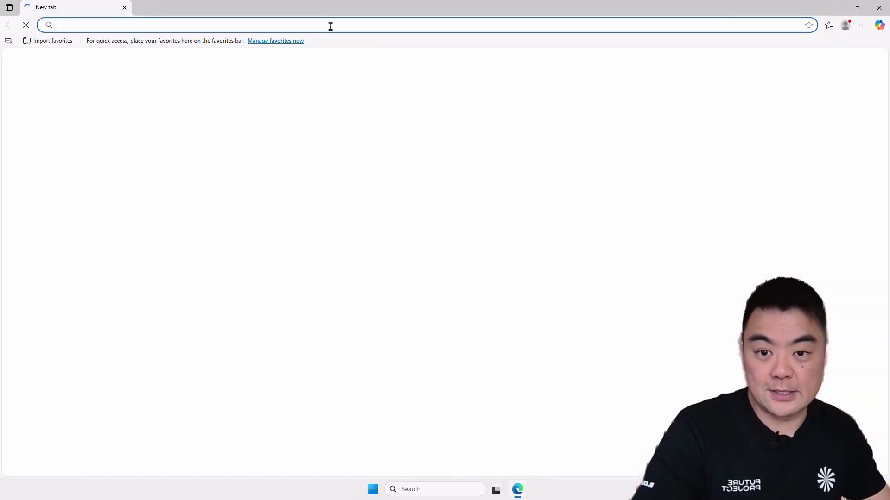
click(331, 27)
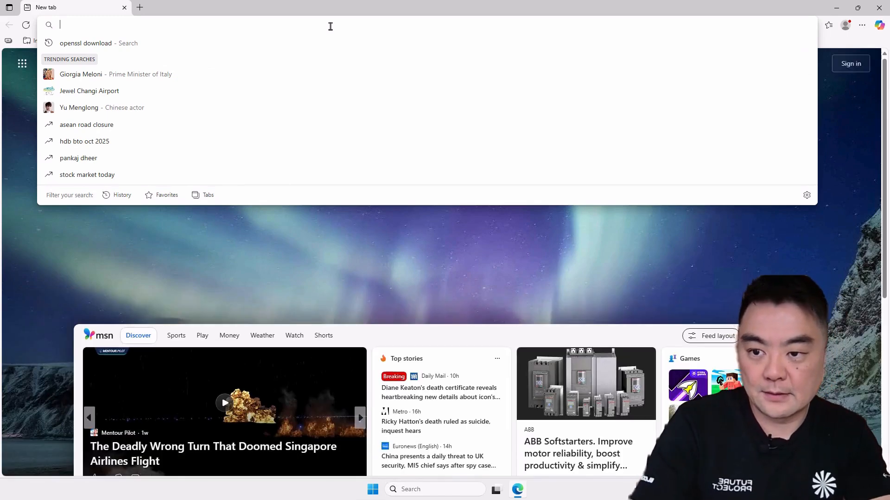
text(my e)
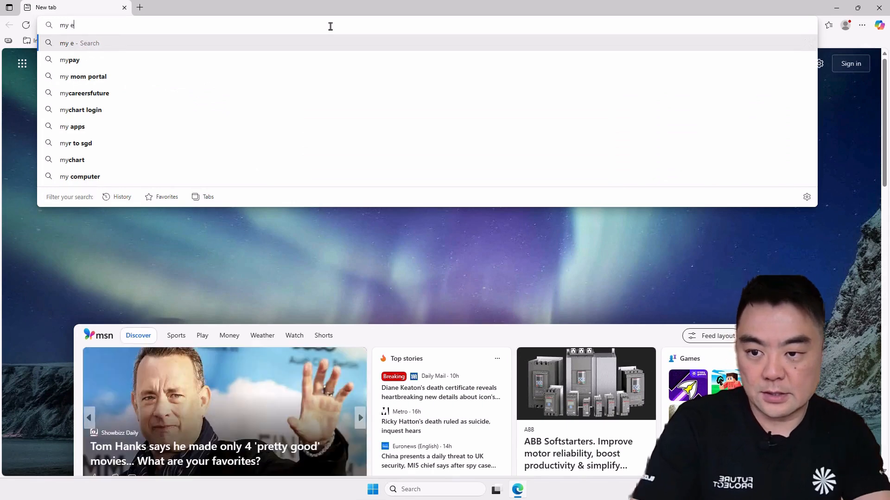
text(sri)
key(Return)
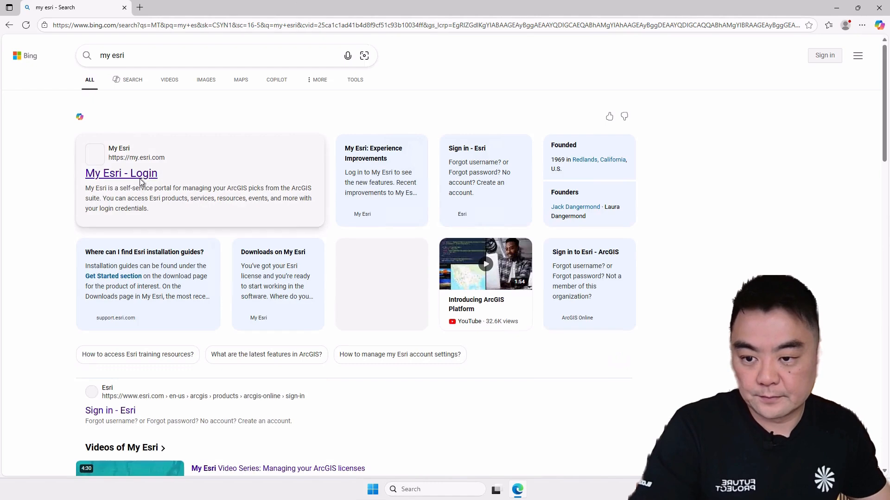
Step: Open the My Esri login page from the search results and accept all cookies
click(289, 181)
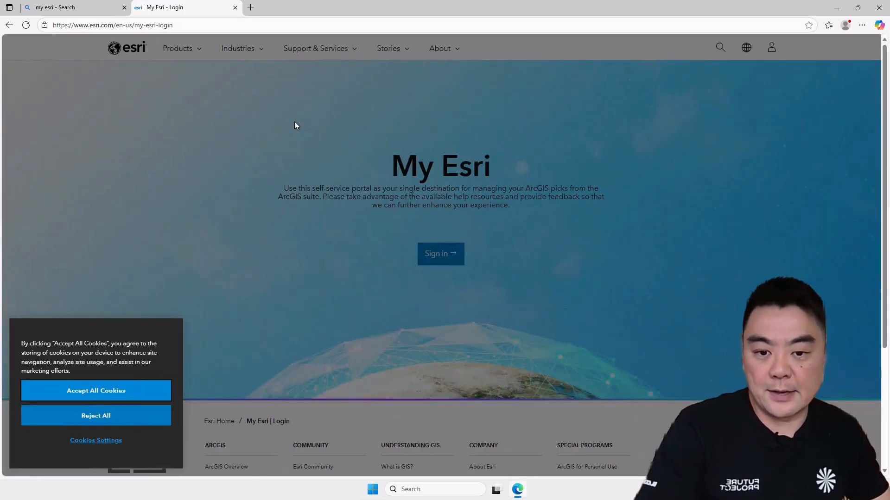
click(111, 392)
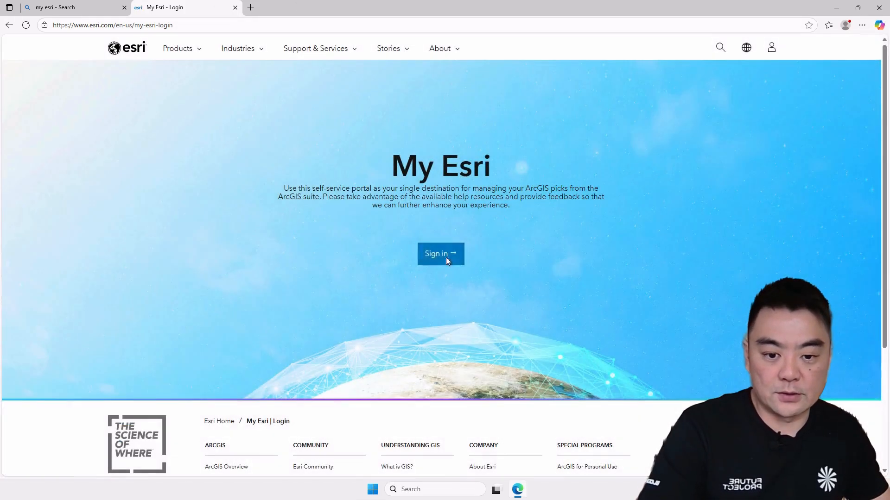
Step: Start signing in to My Esri and enter the ArcGIS account username
click(441, 262)
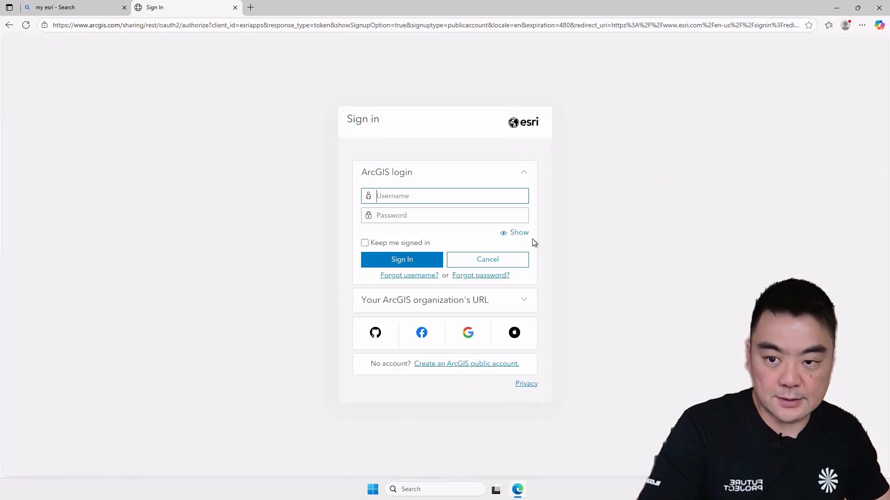
text(nicho)
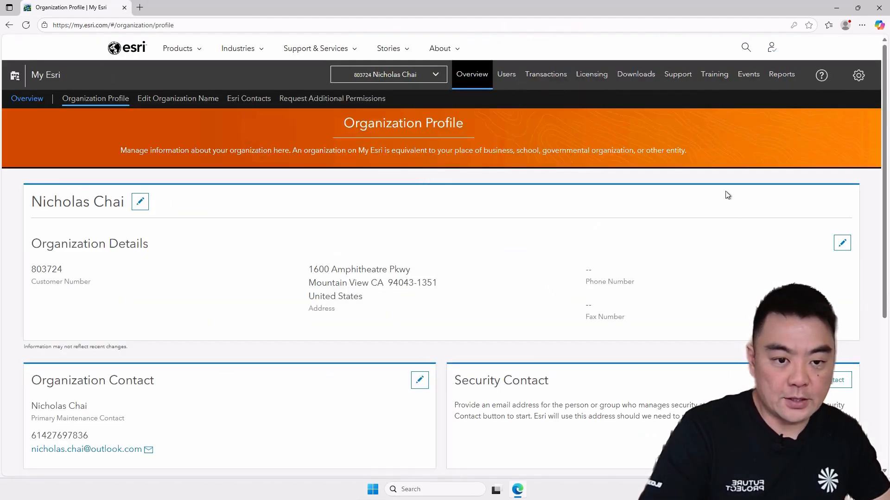
Step: Open the ArcGIS Enterprise (Windows) 11.5 downloads page
click(633, 75)
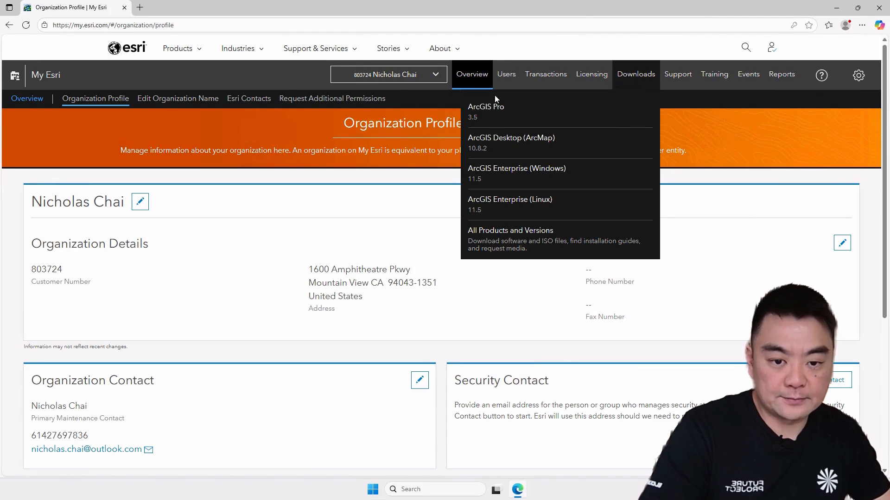
click(511, 177)
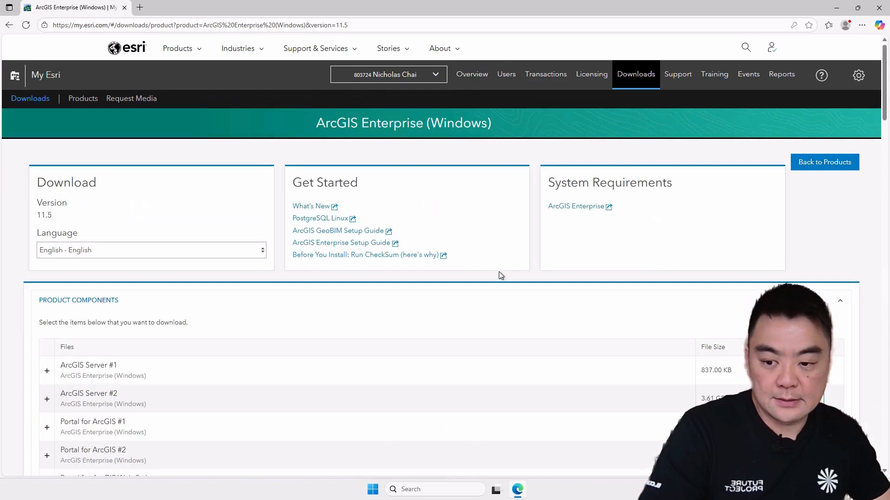
Step: Expand ArcGIS Server #1 details and download both the ArcGIS Server #1 and ArcGIS Server #2 packages
scroll(489, 262, down, 5)
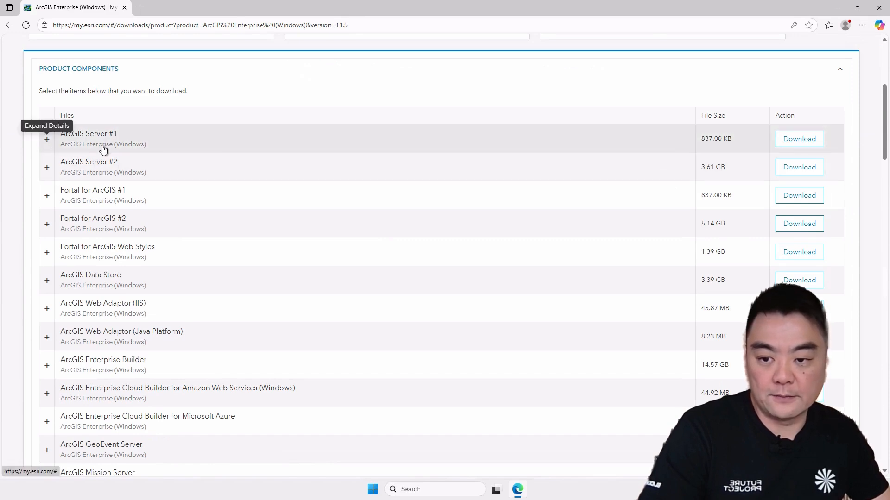
click(46, 140)
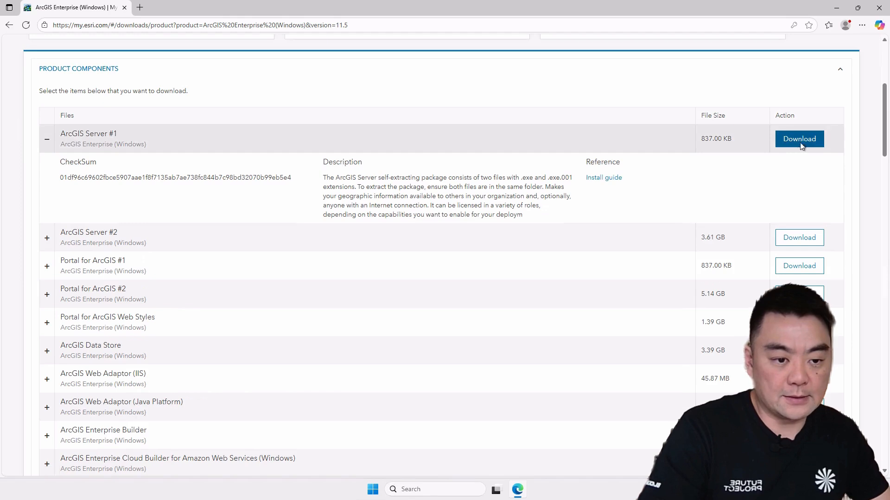
click(800, 142)
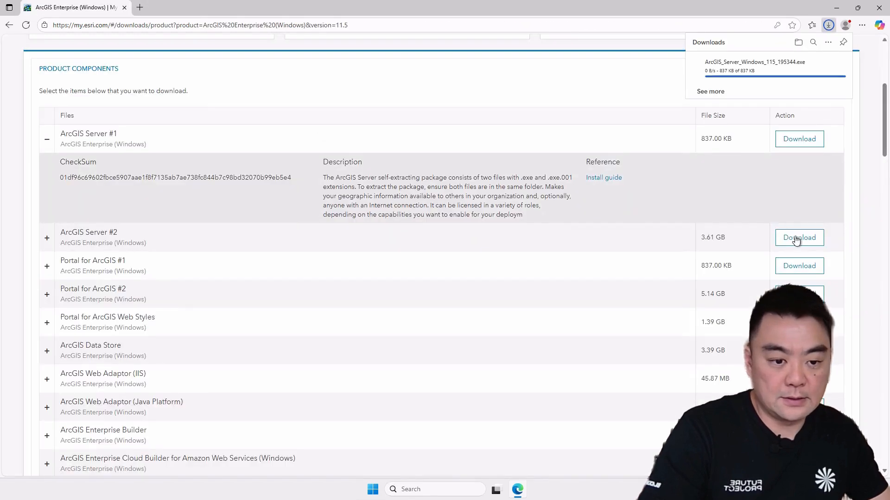
click(800, 239)
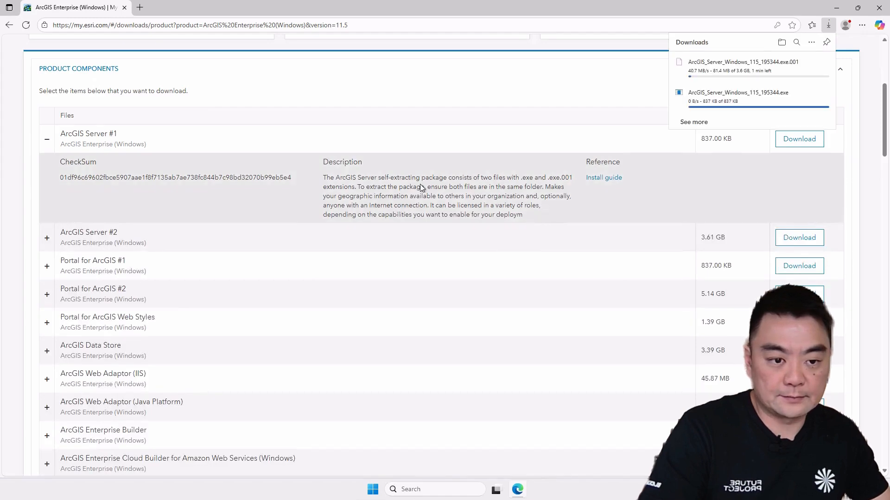
Step: Download the ArcGIS Web Adaptor (IIS) package
scroll(269, 188, down, 2)
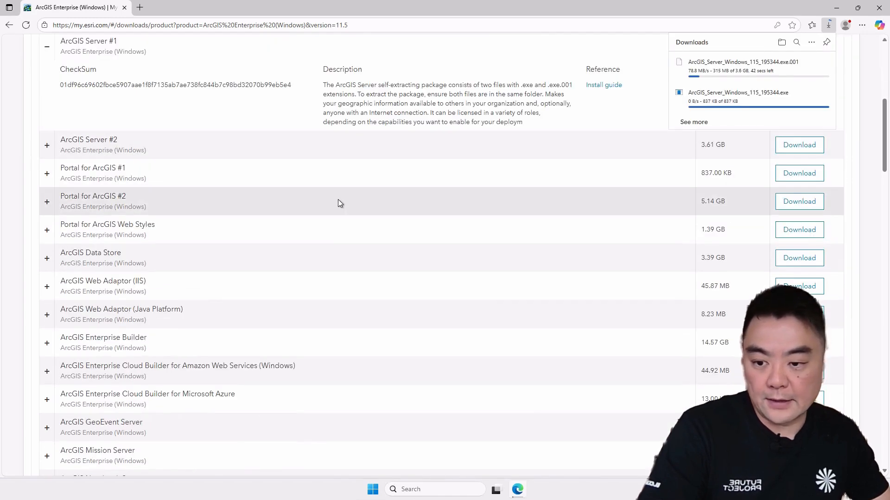
scroll(336, 197, down, 2)
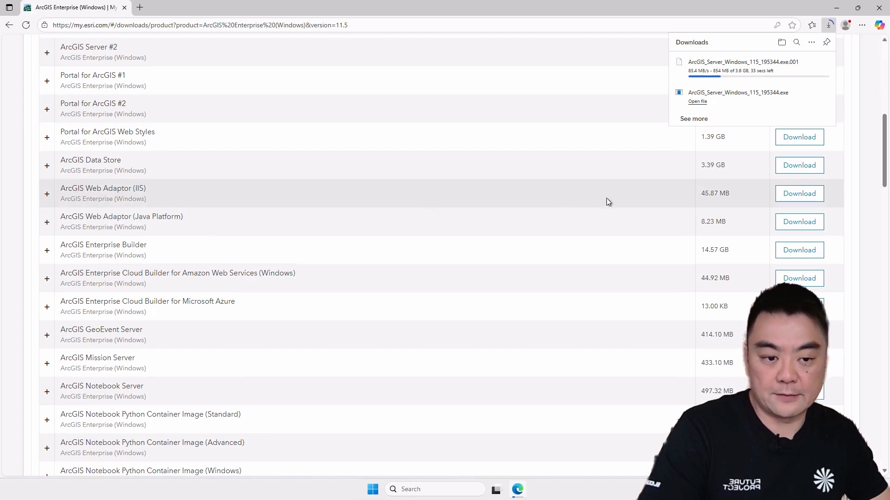
click(798, 194)
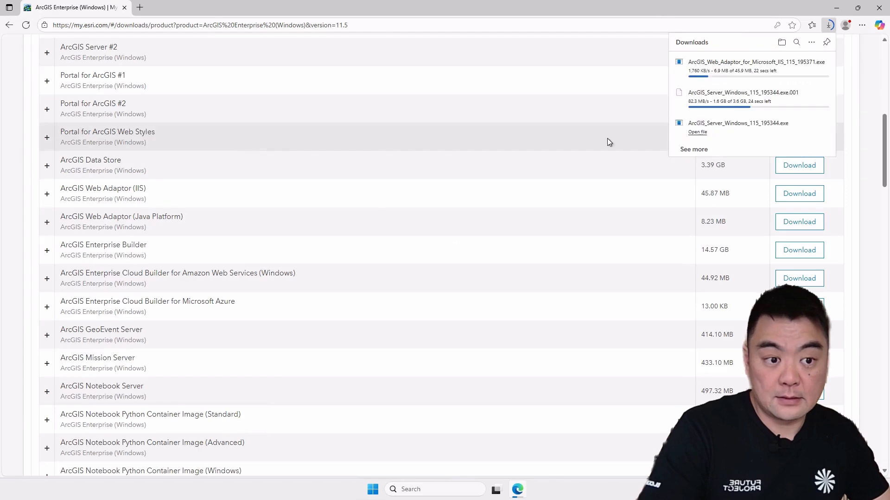
Step: Browse the remaining product components, data, apps and database support files in the download list
scroll(371, 231, down, 1)
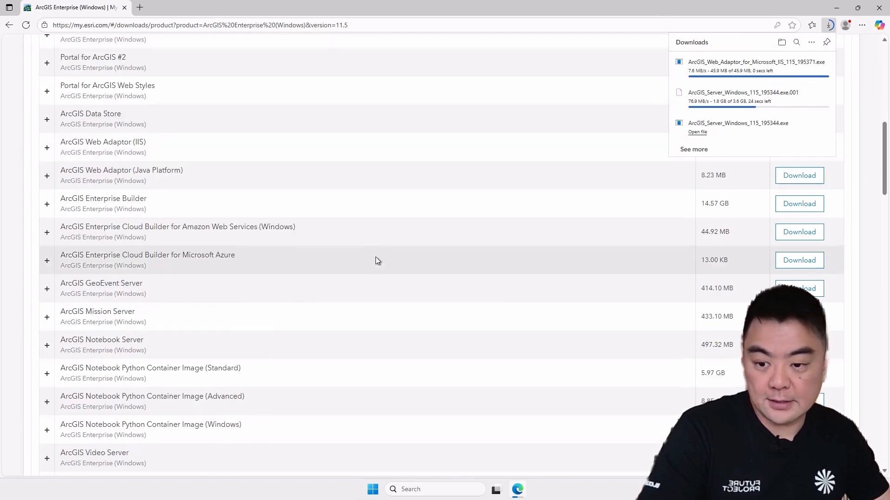
scroll(356, 213, down, 3)
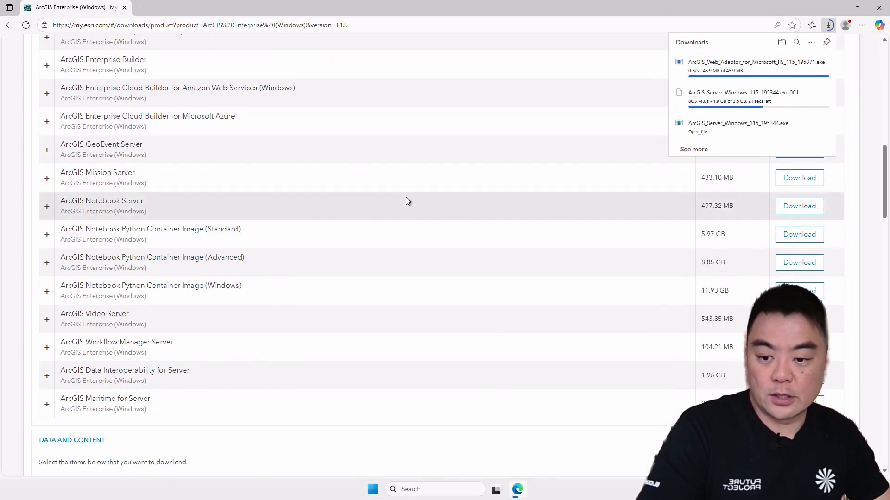
scroll(405, 202, down, 7)
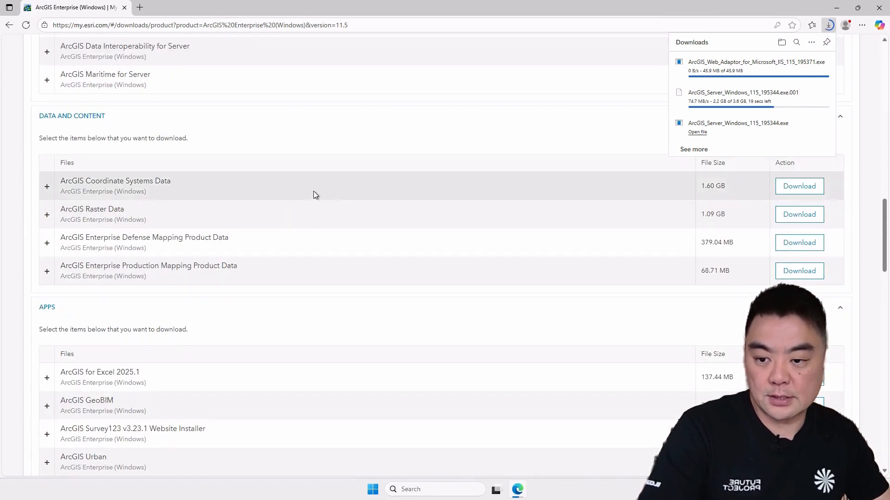
scroll(313, 194, down, 4)
scroll(356, 241, down, 2)
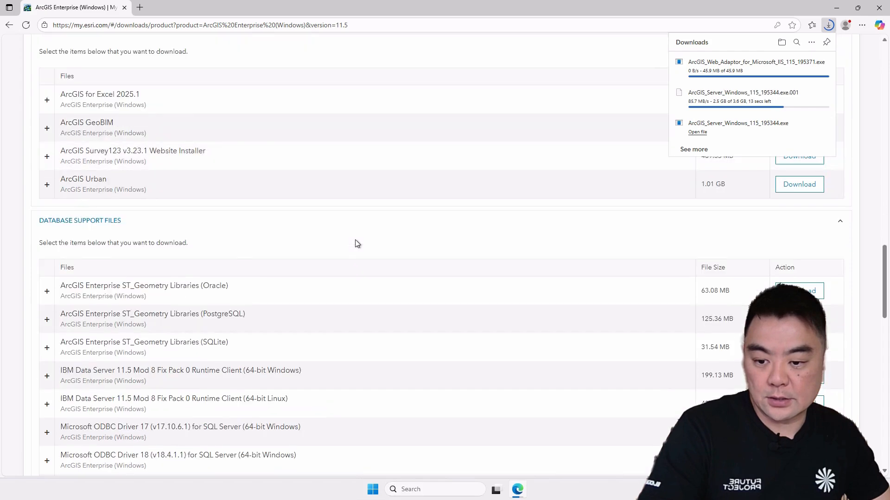
scroll(355, 241, down, 4)
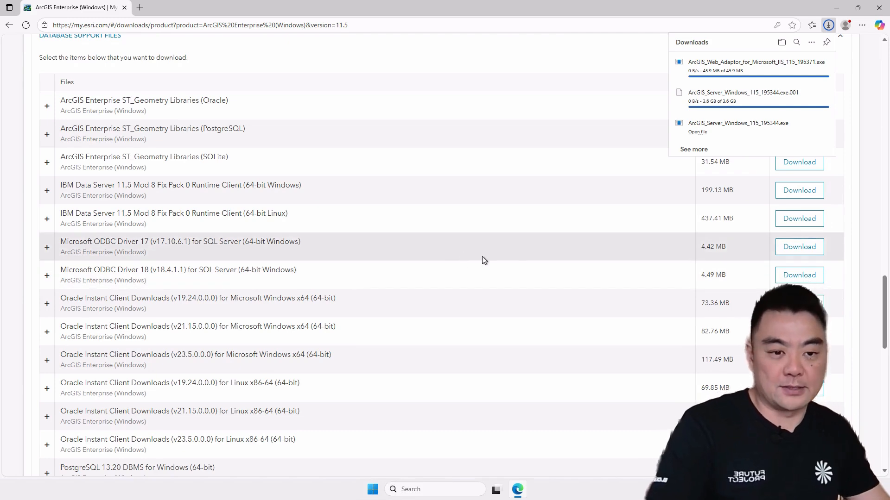
mouse_move(768, 99)
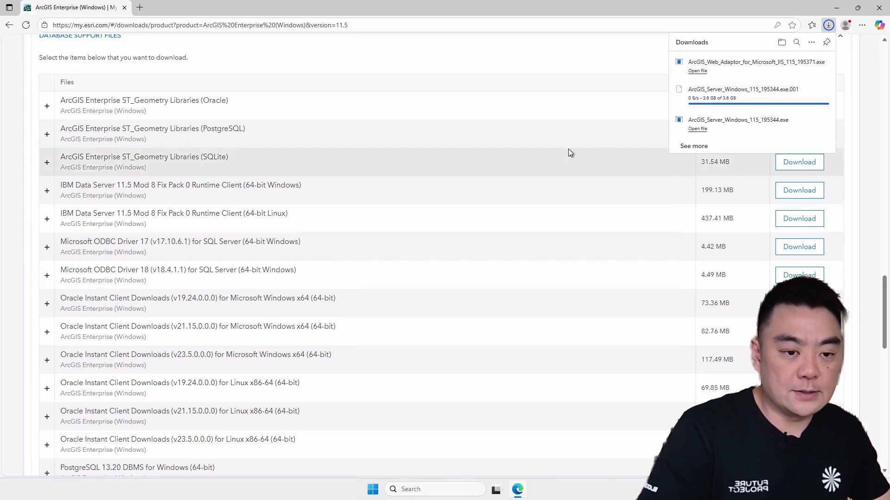
mouse_move(741, 76)
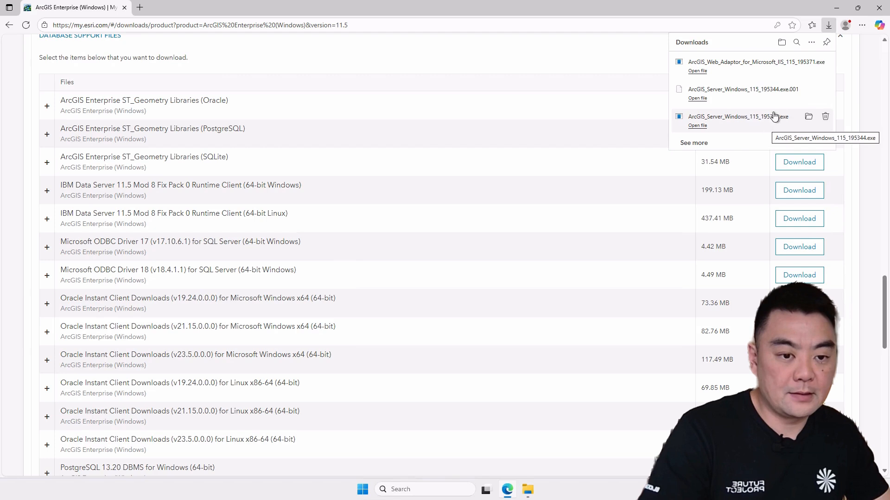
Step: Open the Downloads folder and cut the three ArcGIS Server and Web Adaptor installer files
click(782, 42)
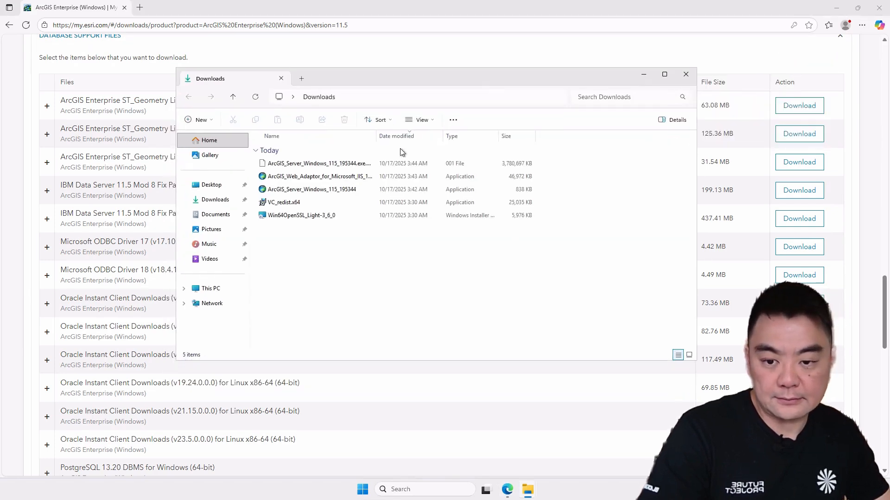
double_click(376, 136)
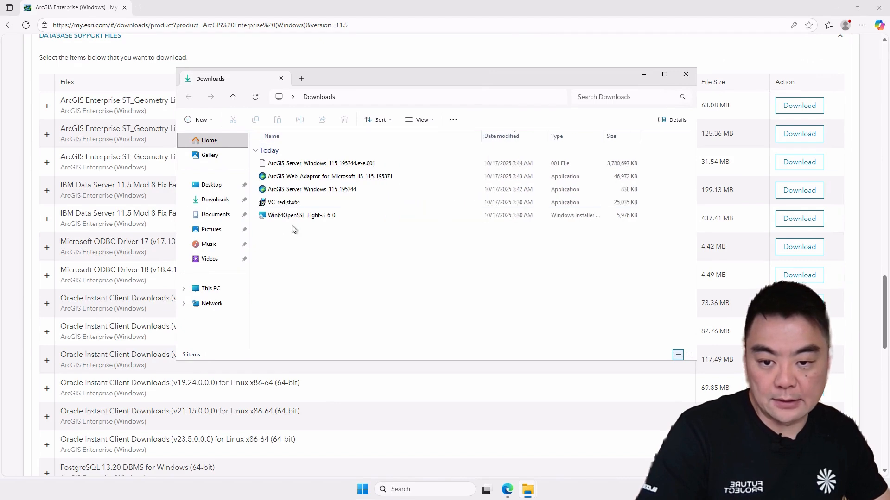
click(348, 191)
shift+click(361, 165)
right_click(371, 165)
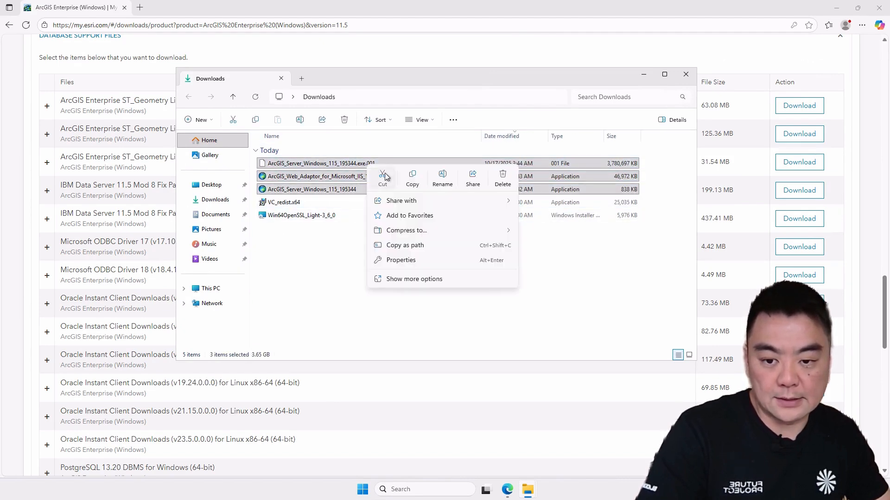
click(382, 177)
Step: Paste the installer files into the Software folder on drive C:
click(209, 288)
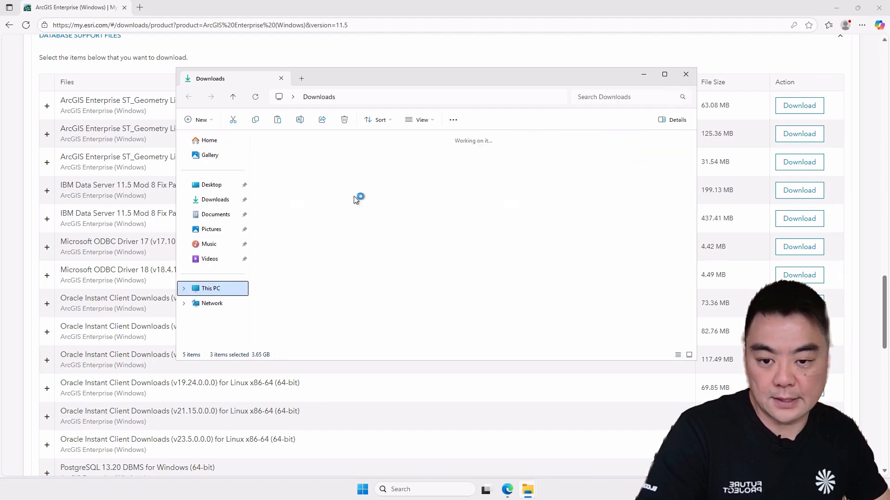
double_click(331, 164)
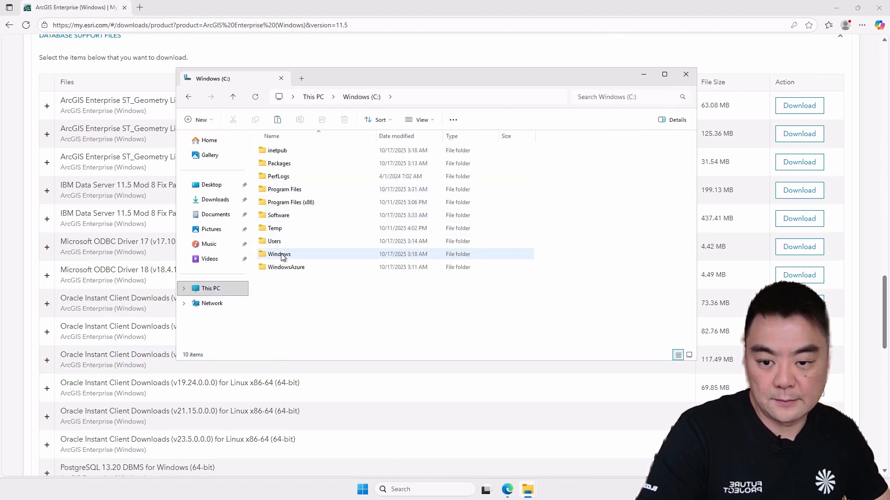
double_click(282, 217)
right_click(364, 223)
click(364, 232)
click(414, 246)
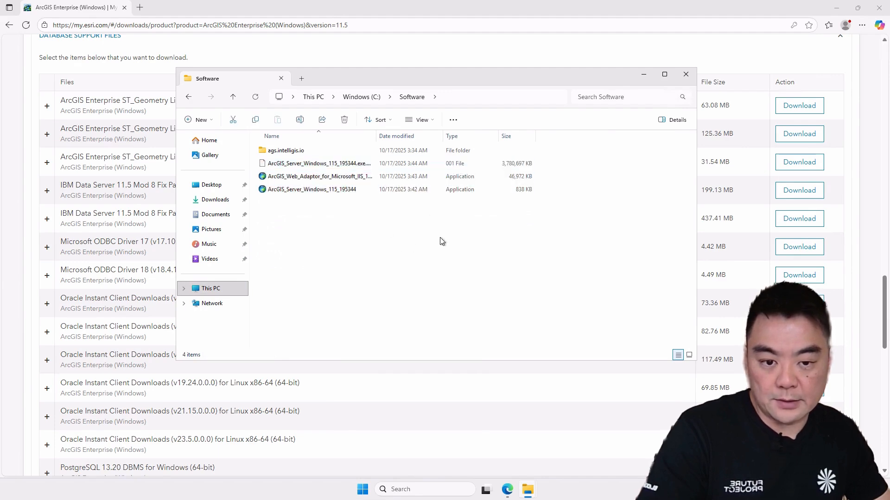
drag(566, 77, 531, 77)
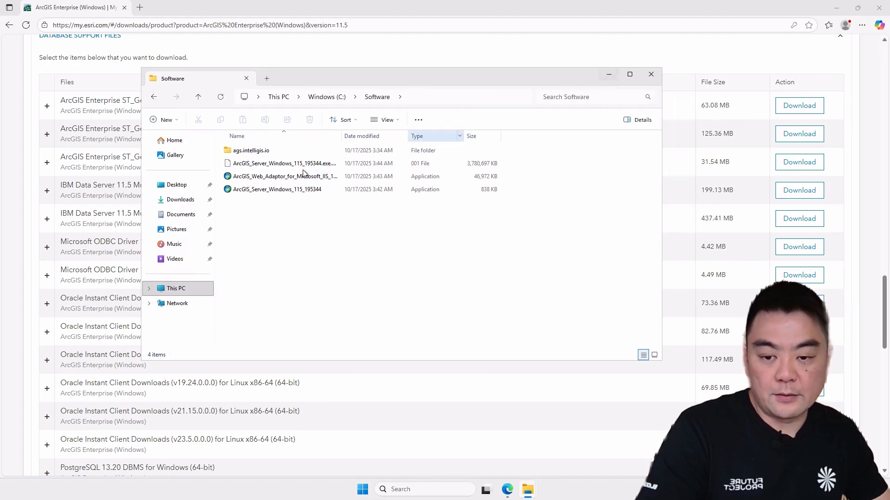
click(608, 75)
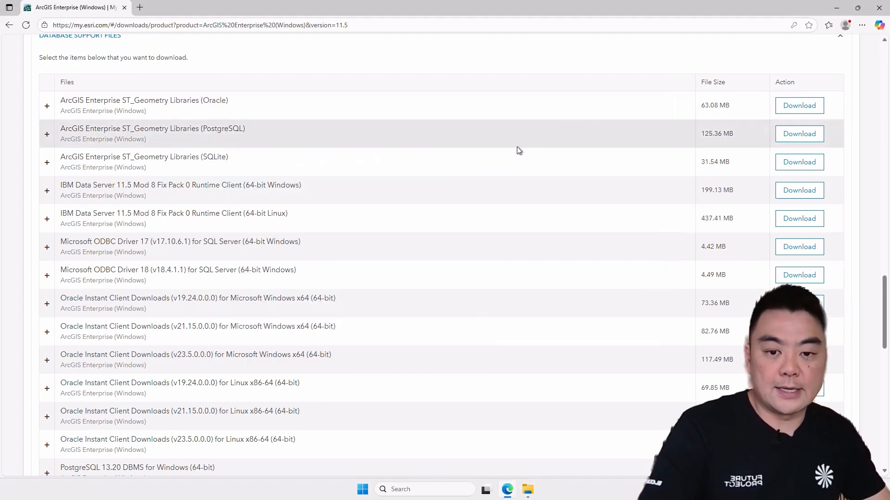
scroll(544, 193, up, 20)
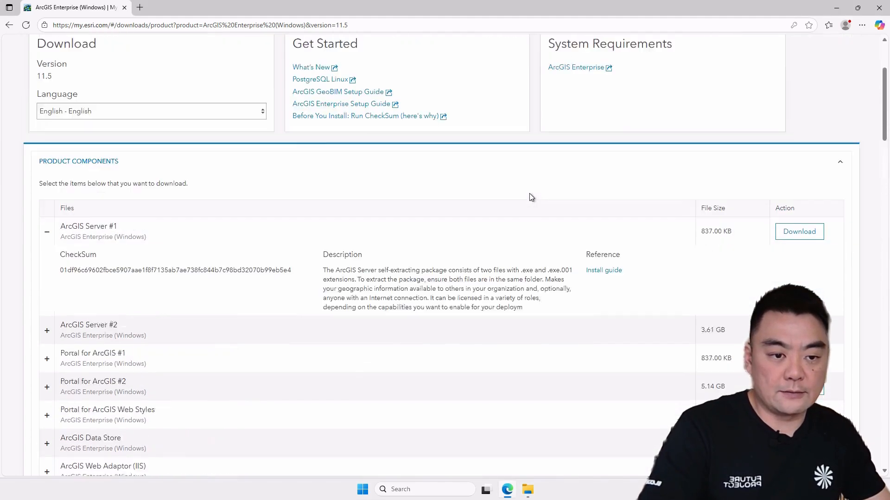
Step: Open the License Esri Products tool to start creating a new license file
scroll(529, 193, up, 3)
click(592, 75)
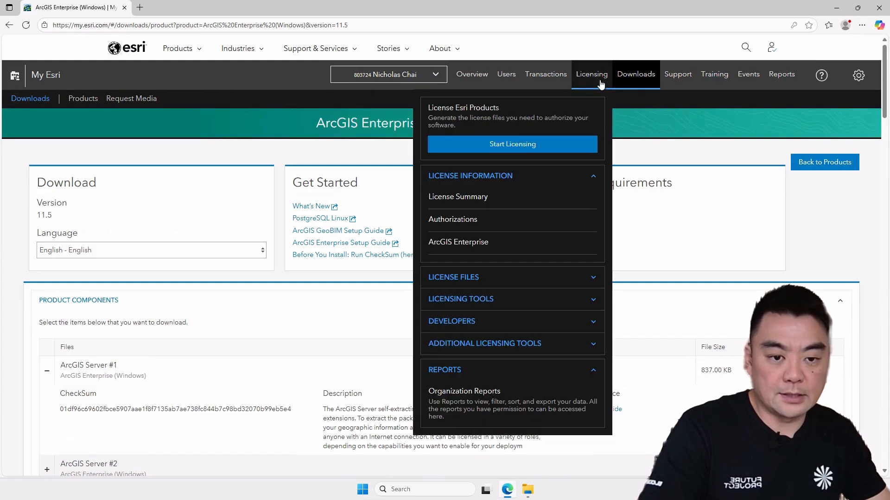
click(519, 137)
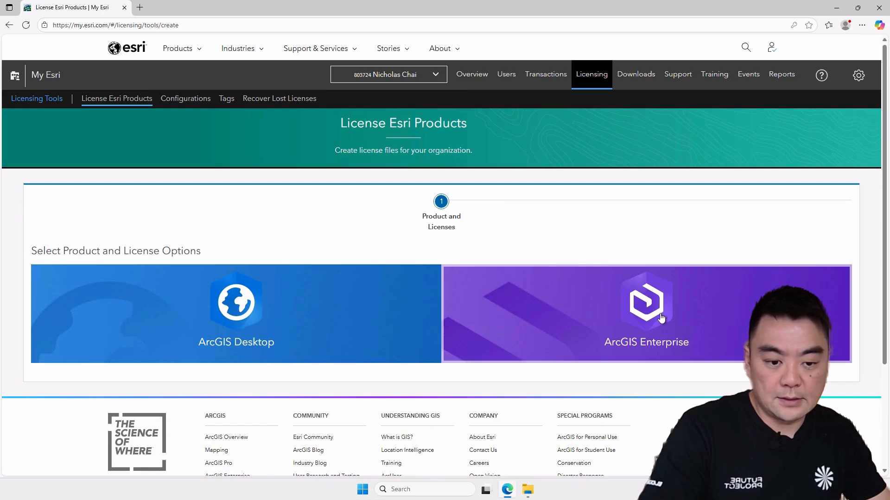
Step: Choose ArcGIS Enterprise as the product, version 11.5, and the Developer ArcGIS Server license type
click(527, 275)
scroll(510, 254, down, 4)
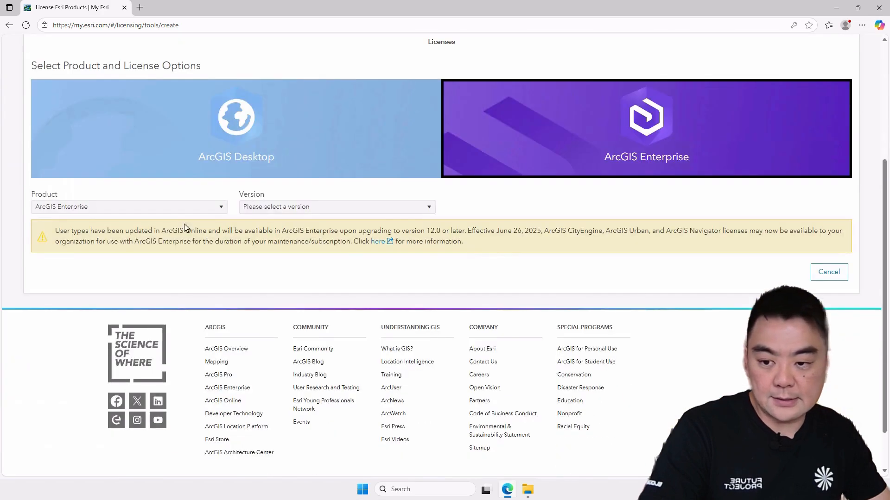
click(170, 213)
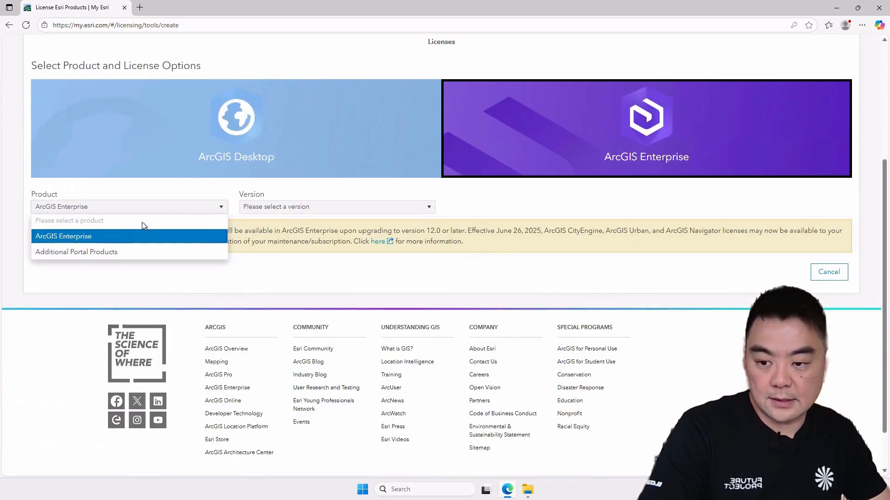
click(75, 237)
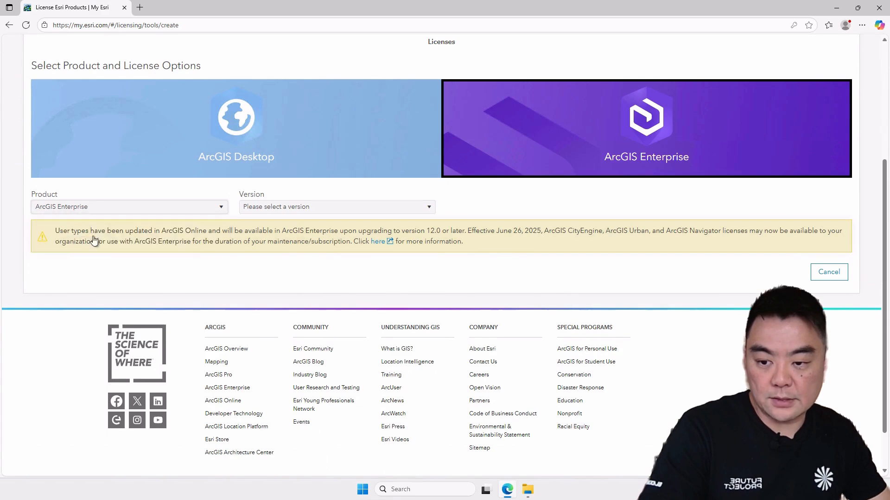
click(301, 209)
click(251, 236)
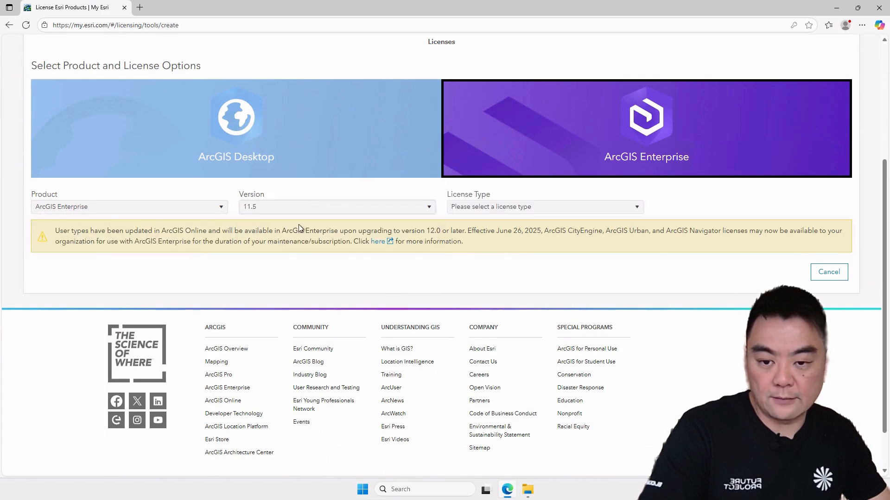
click(510, 208)
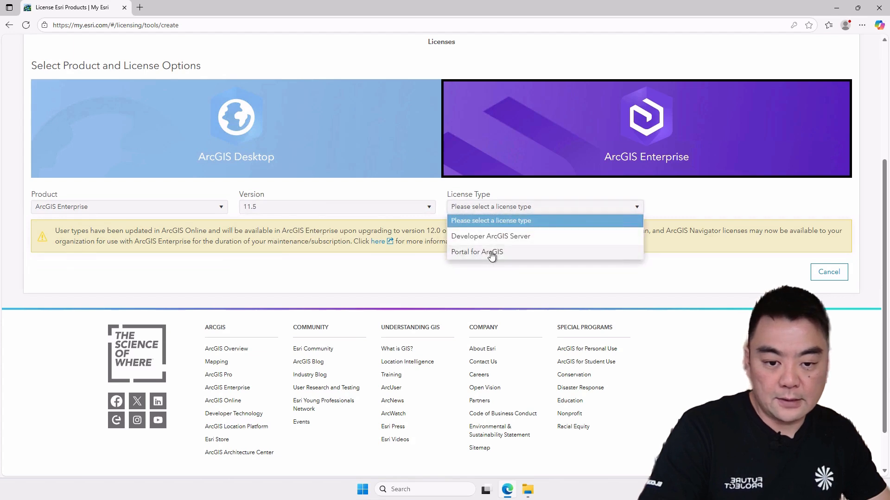
click(504, 238)
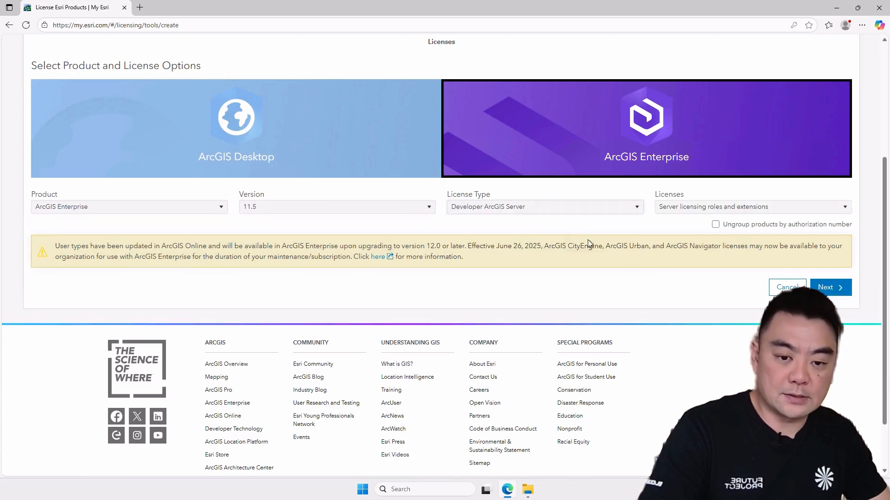
Step: Keep the Server licensing roles and extensions option for licenses and continue to product selection
click(808, 212)
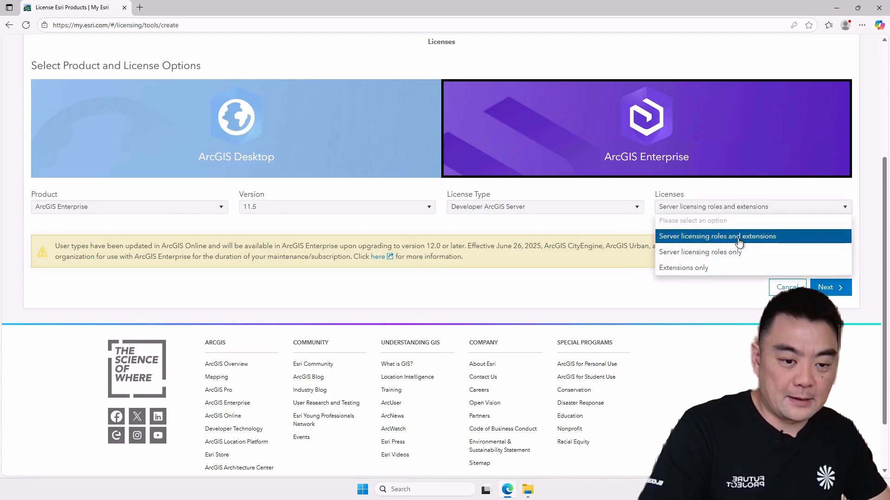
click(690, 236)
click(828, 287)
Step: Select ArcGIS GIS Server Advanced as the core product and continue to extensions
scroll(480, 240, down, 1)
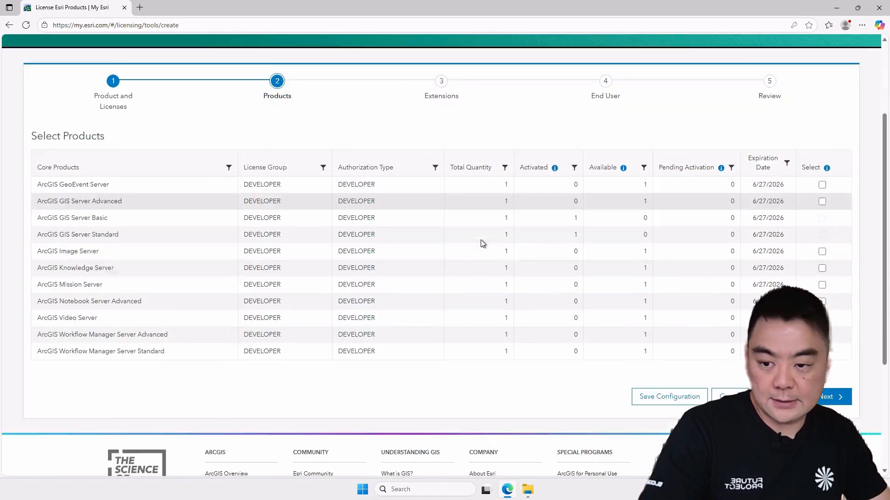
scroll(480, 240, down, 1)
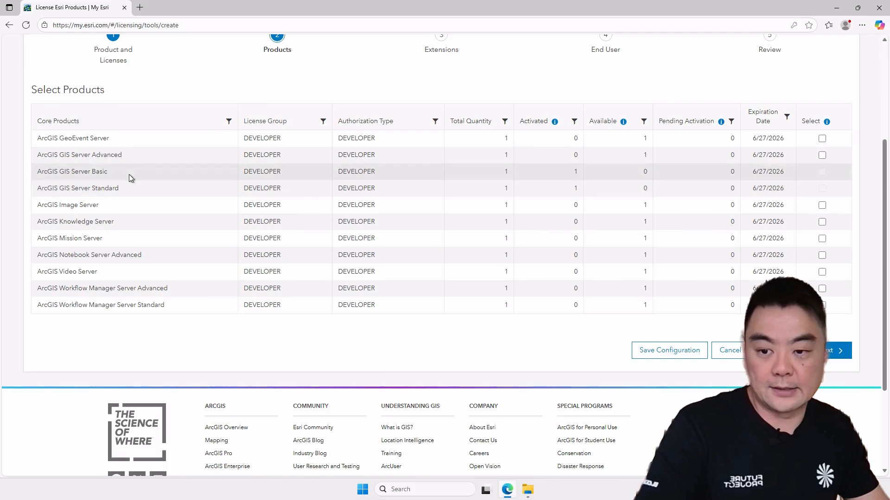
click(821, 155)
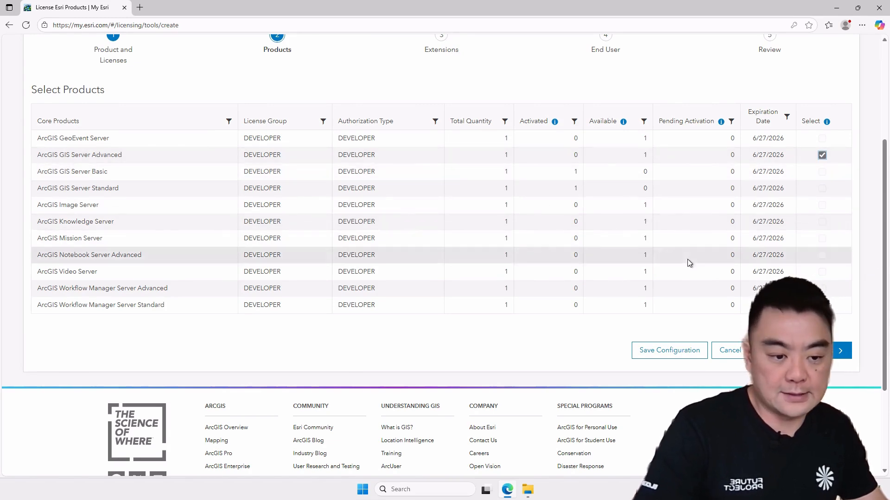
click(824, 350)
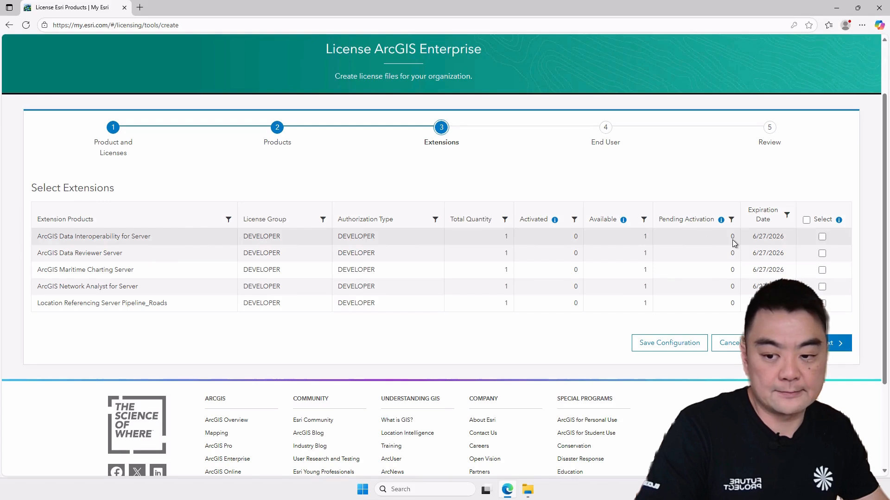
Step: Select the ArcGIS Data Interoperability for Server extension and continue to end user information
click(822, 237)
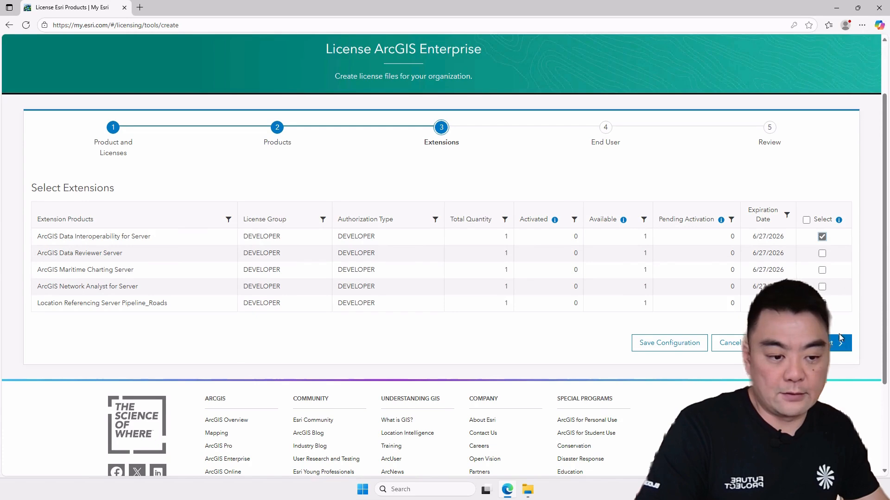
click(836, 336)
Step: Pick the account's own connected user as the end user and proceed to the review page
scroll(264, 235, down, 2)
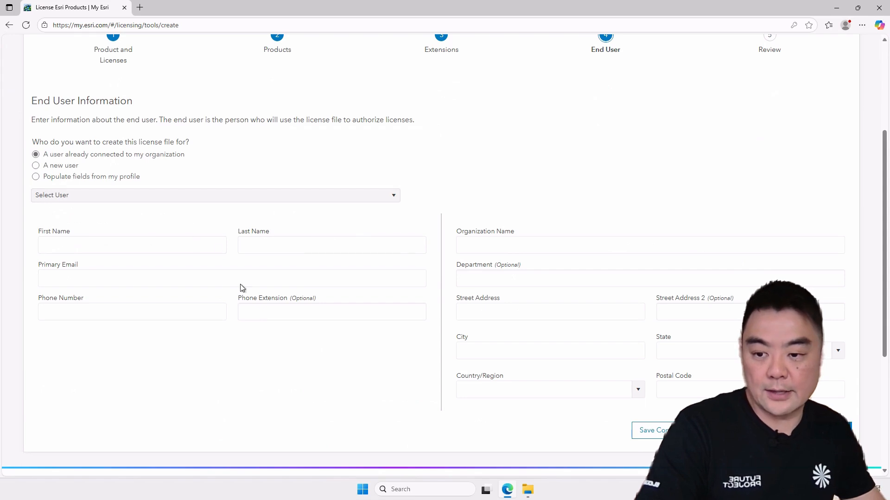
click(287, 197)
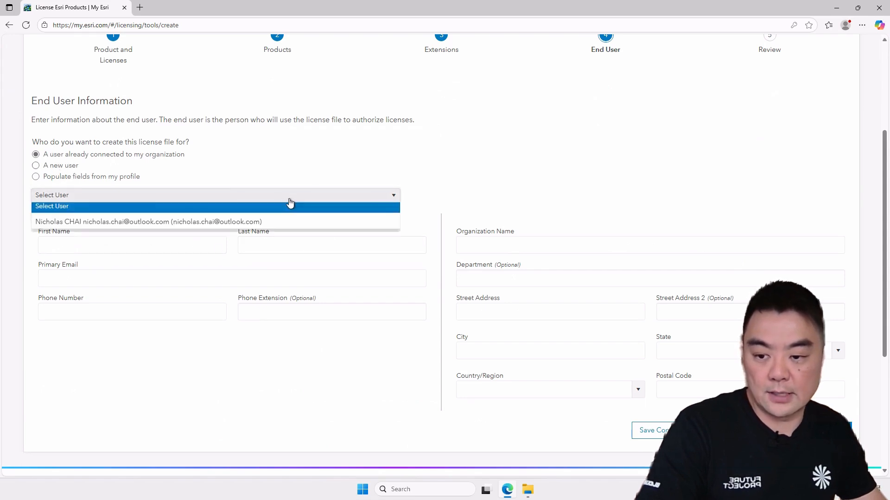
click(141, 227)
click(161, 319)
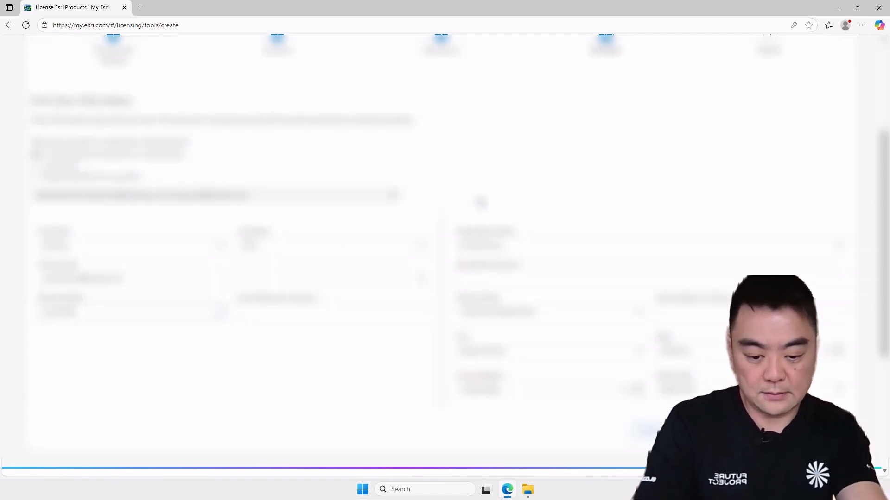
key(Tab)
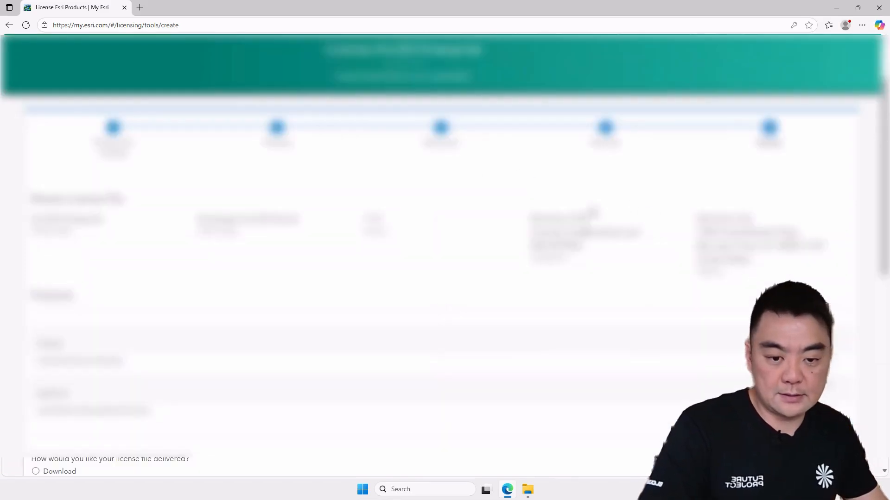
Step: Choose download delivery and add the note ags.intelligis.io to the license file
scroll(484, 250, down, 15)
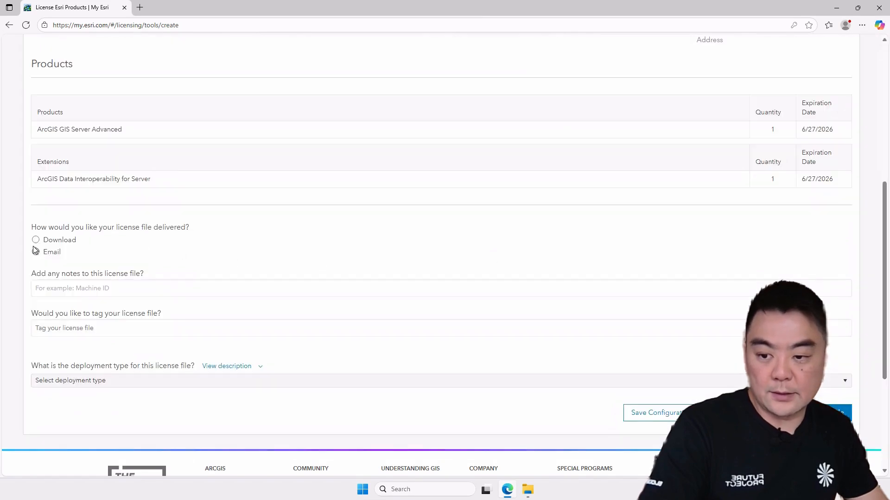
click(276, 286)
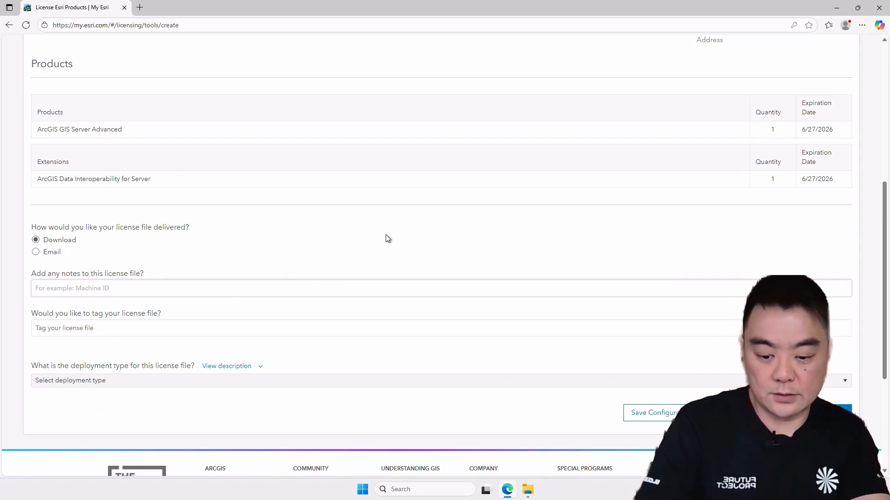
text(ag)
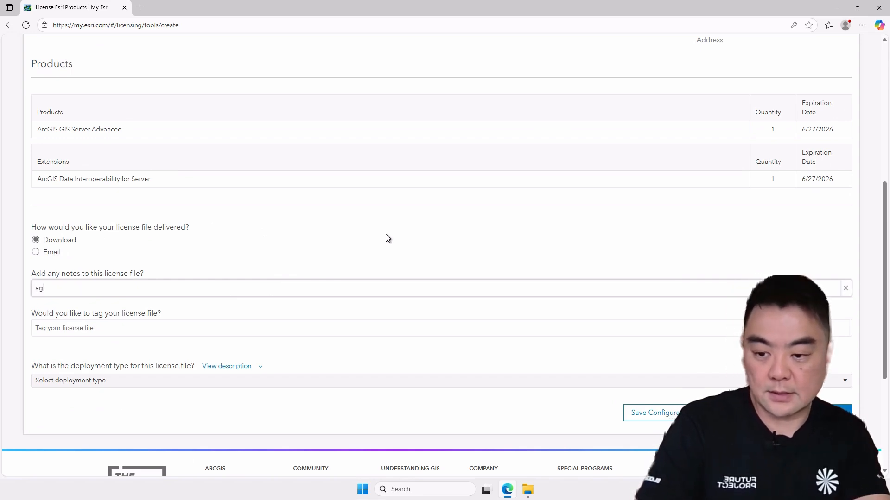
text(s.intelligis.io)
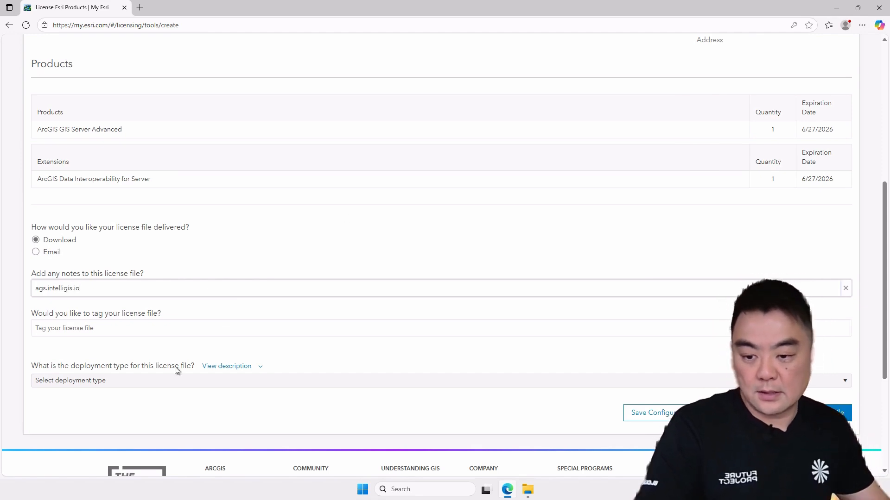
Step: Set the deployment type to New deployment and generate the license file
click(258, 383)
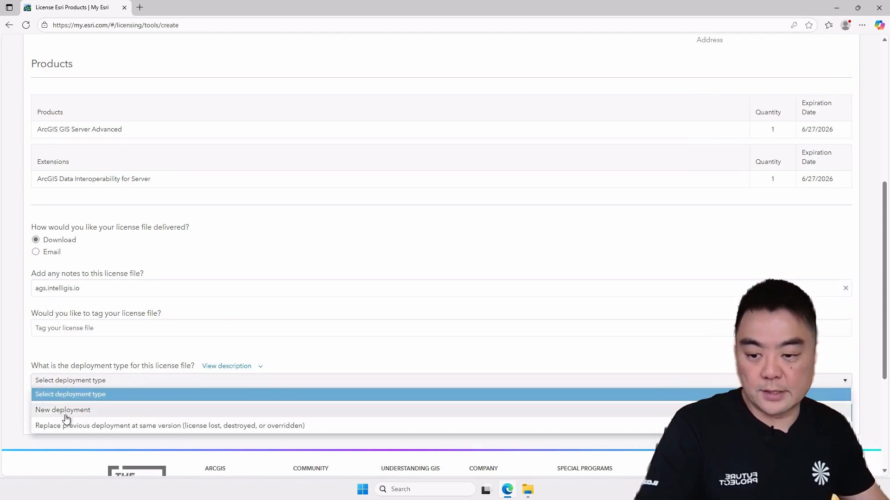
click(72, 411)
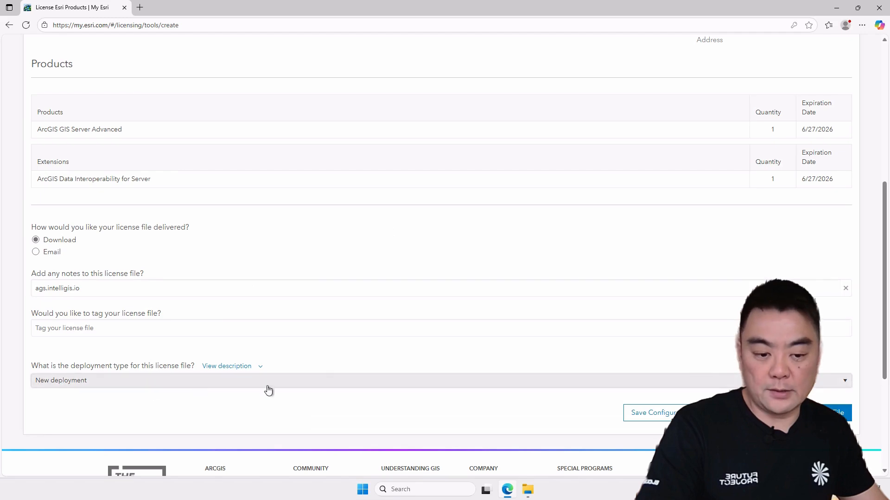
click(829, 413)
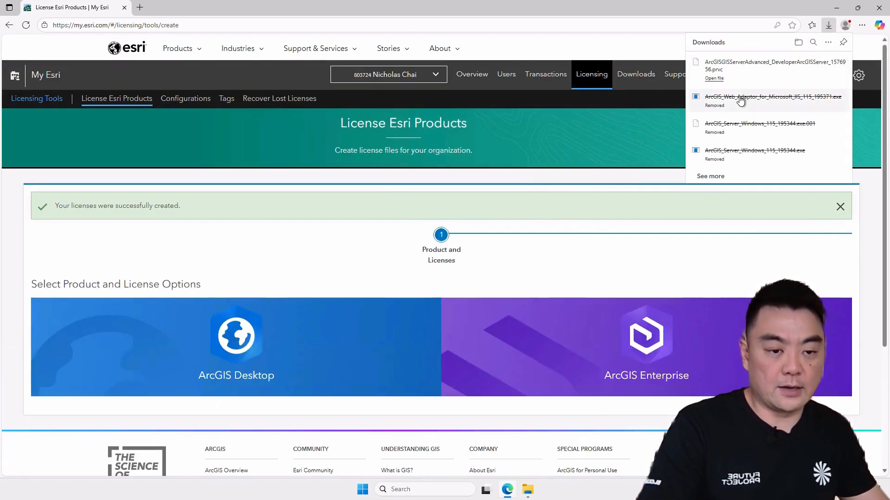
Step: Show the downloaded .prvc license file in its folder and cut it
click(825, 62)
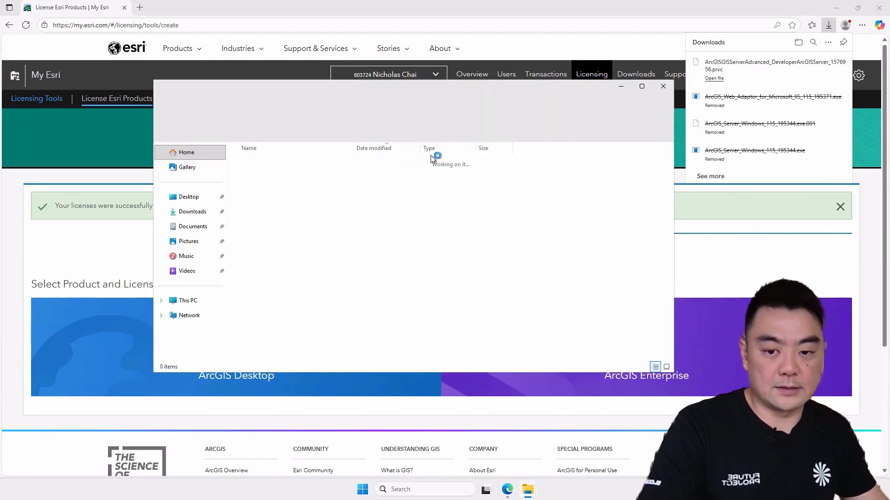
right_click(320, 178)
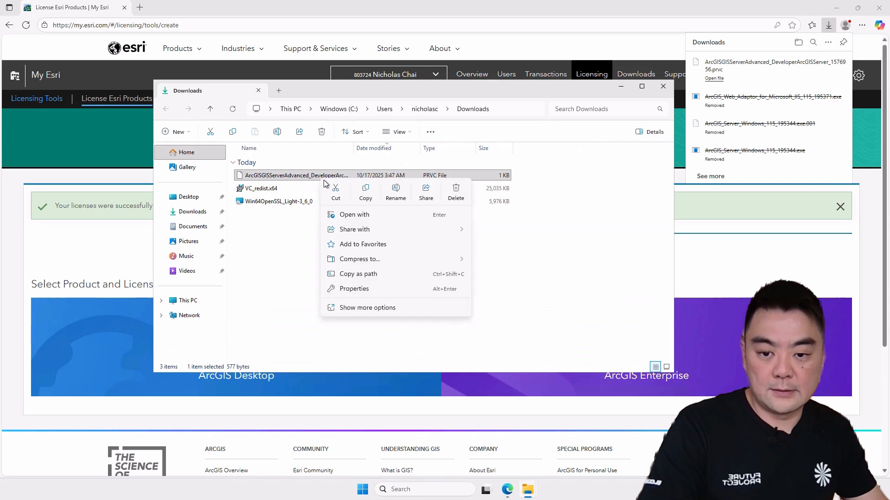
click(336, 189)
Step: Paste the license file into the Software folder on drive C:
click(413, 266)
click(188, 300)
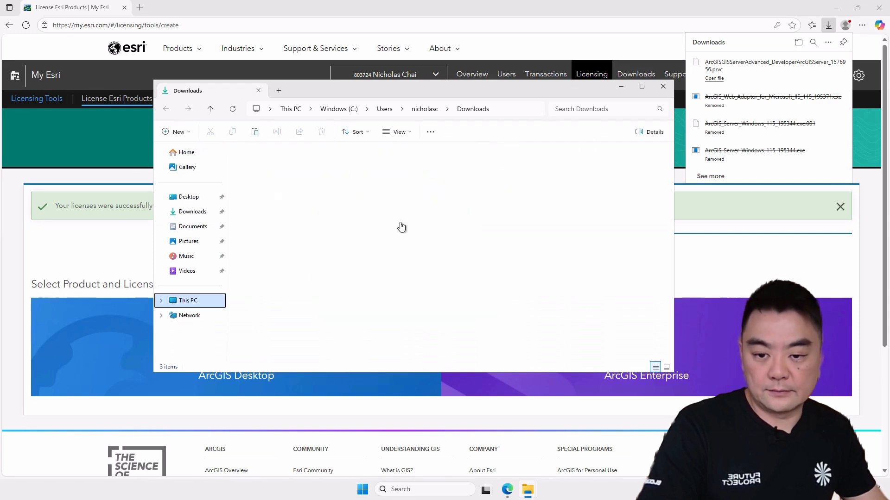
double_click(322, 171)
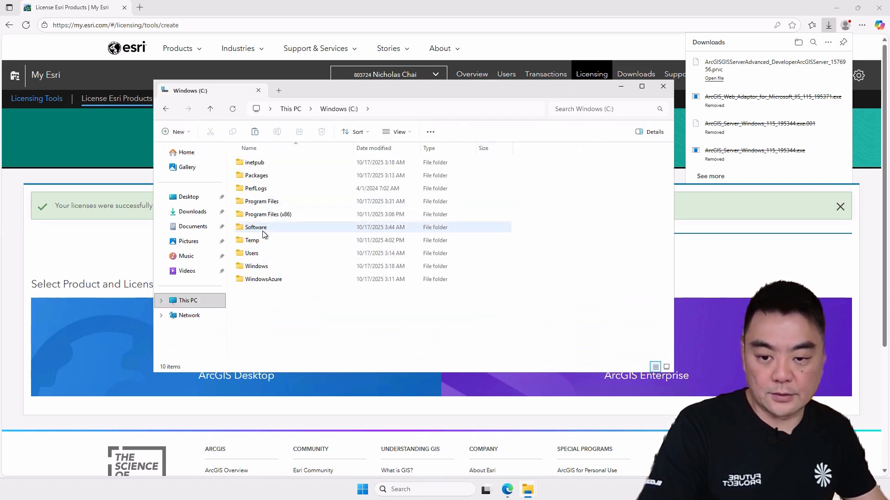
double_click(278, 228)
right_click(308, 259)
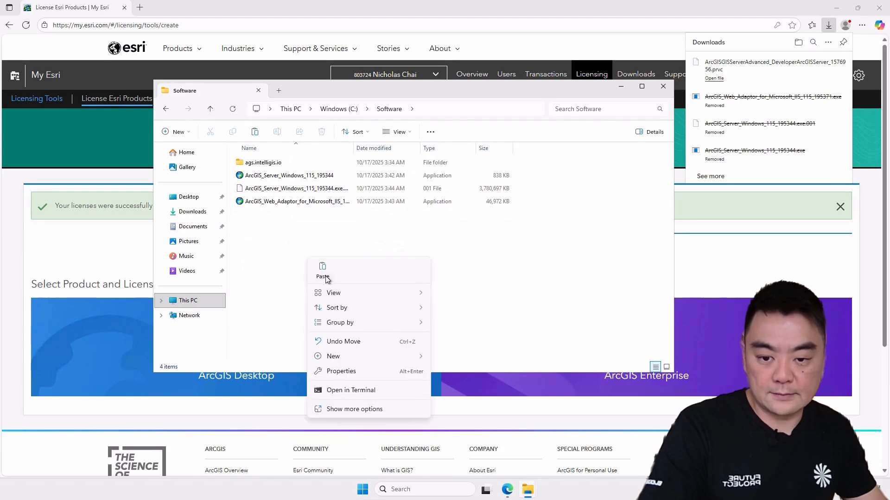
click(324, 277)
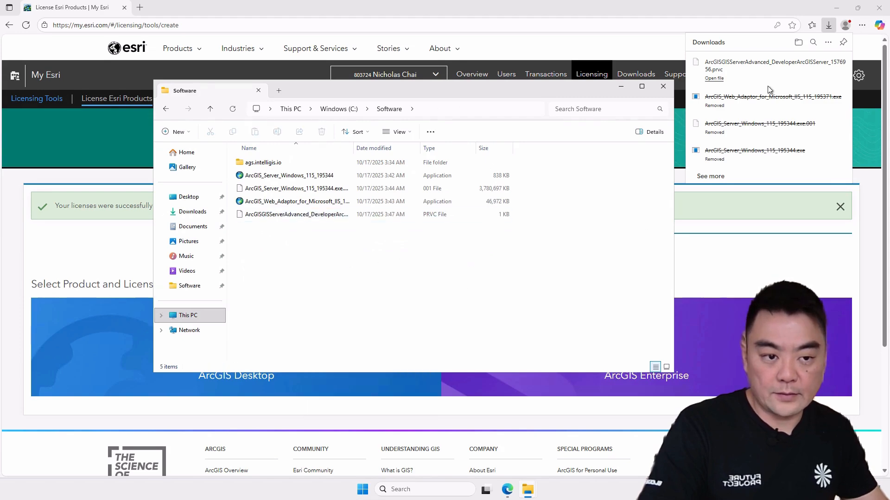
Step: Launch the ArcGIS_Server_Windows_115_195344 self-extracting installer from the Software folder
click(836, 7)
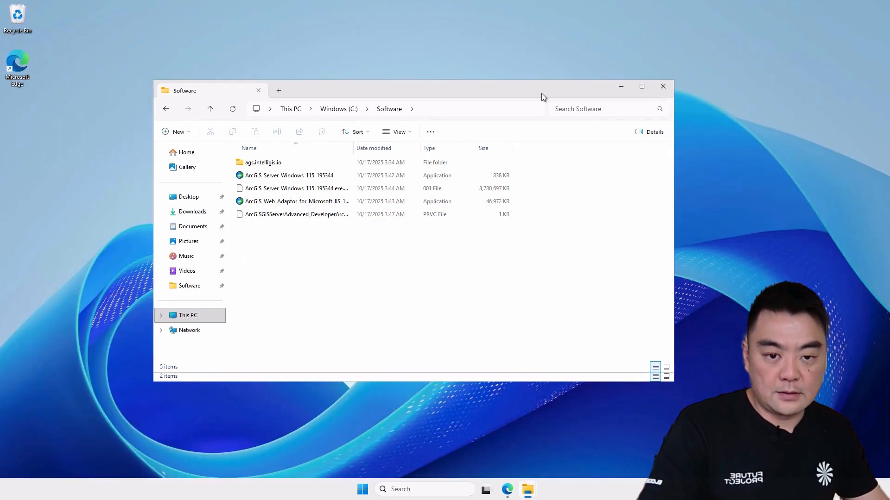
drag(543, 97, 538, 64)
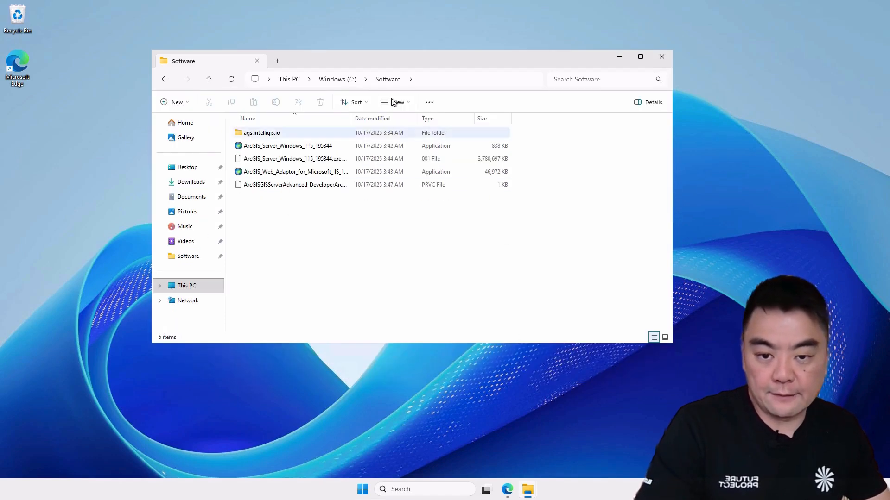
drag(353, 119, 467, 122)
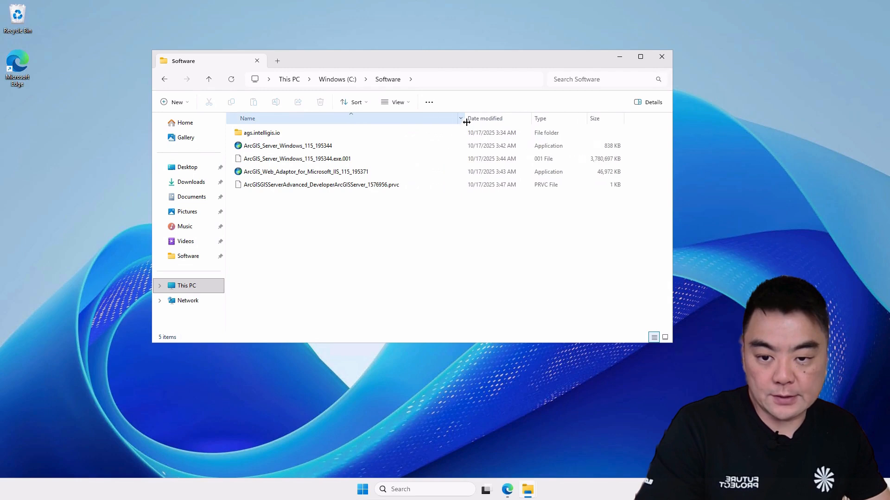
click(304, 149)
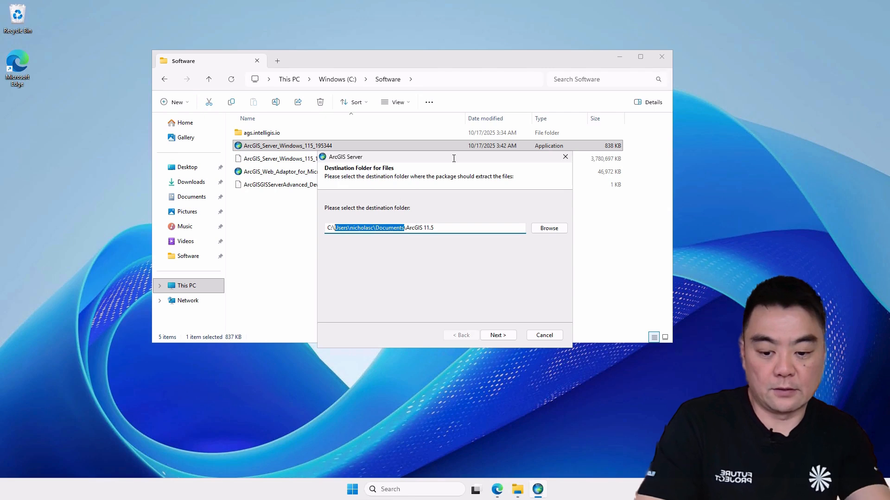
Step: Extract the installation files to C:\Software\ArcGIS 11.5 and close the extractor to launch the setup program
text(Software)
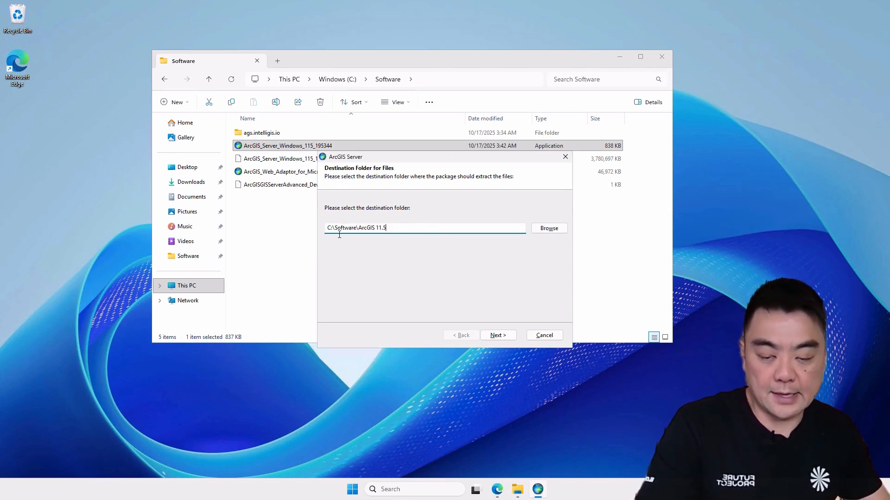
click(499, 335)
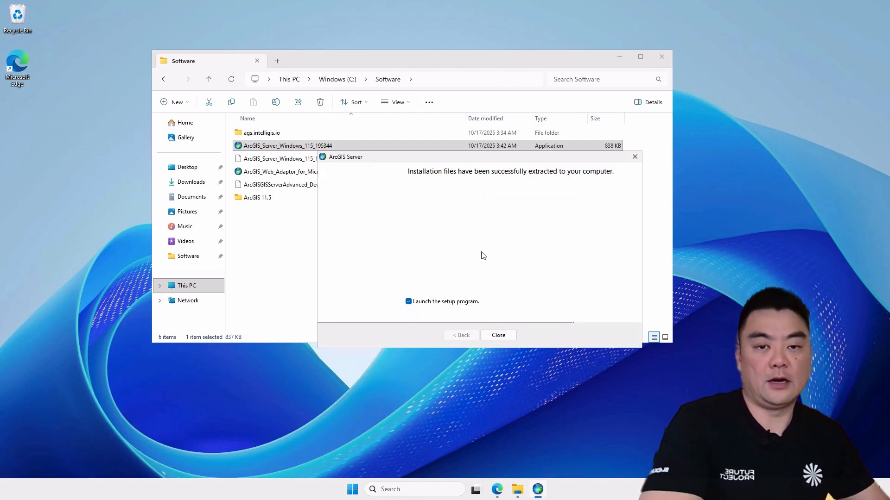
click(620, 56)
drag(483, 163, 467, 55)
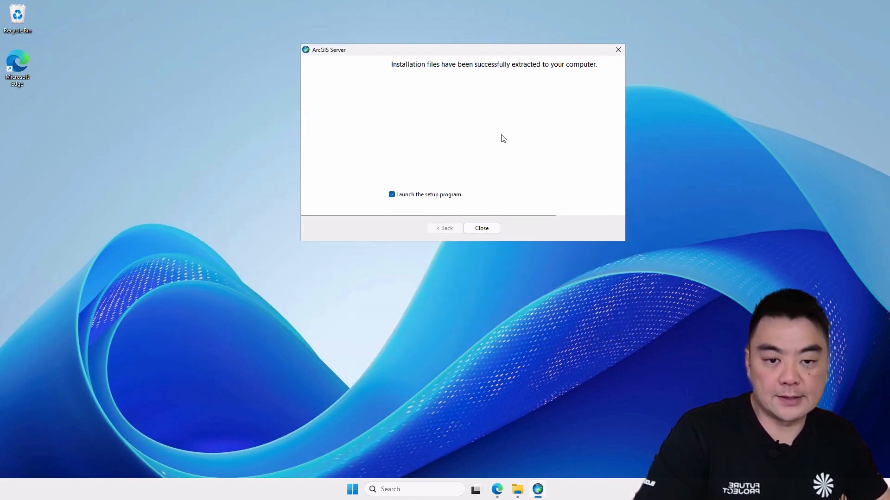
click(484, 227)
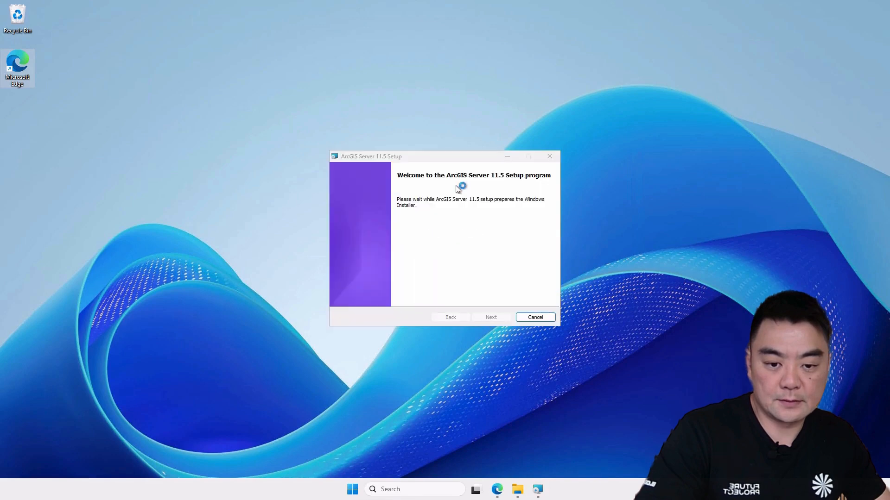
Step: Start the ArcGIS Server 11.5 setup and accept the master agreement
drag(461, 165, 440, 67)
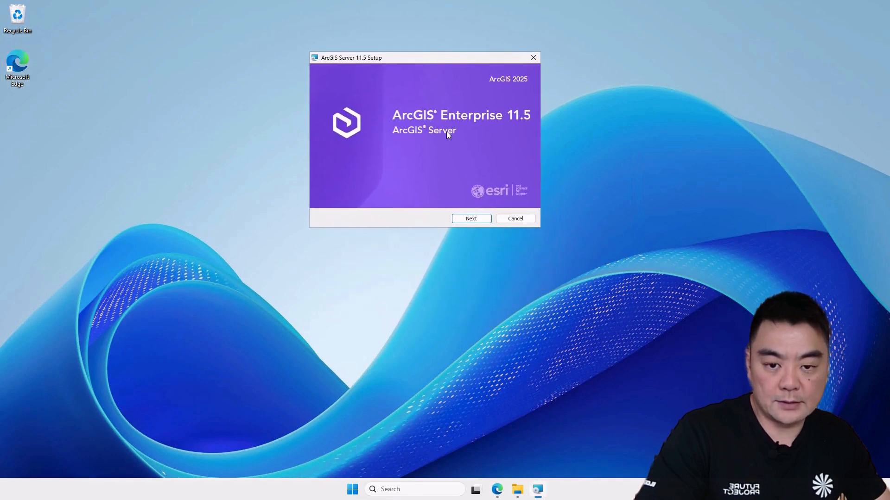
click(463, 219)
key(Return)
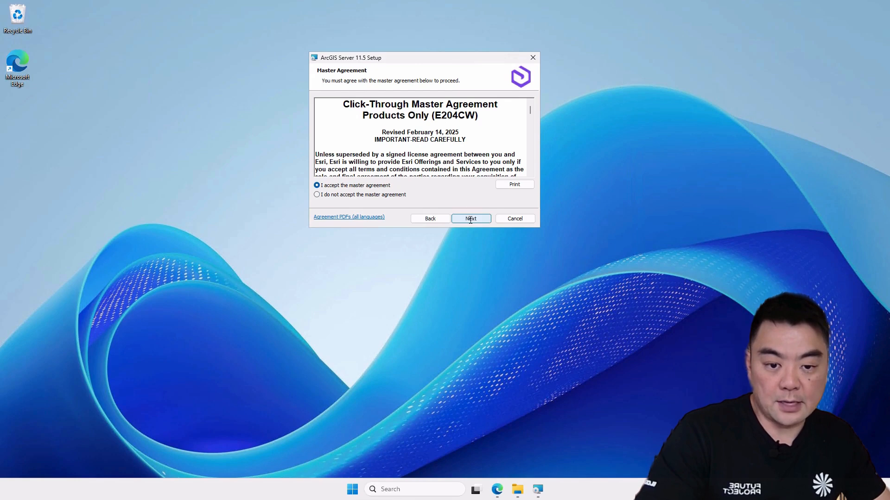
click(470, 219)
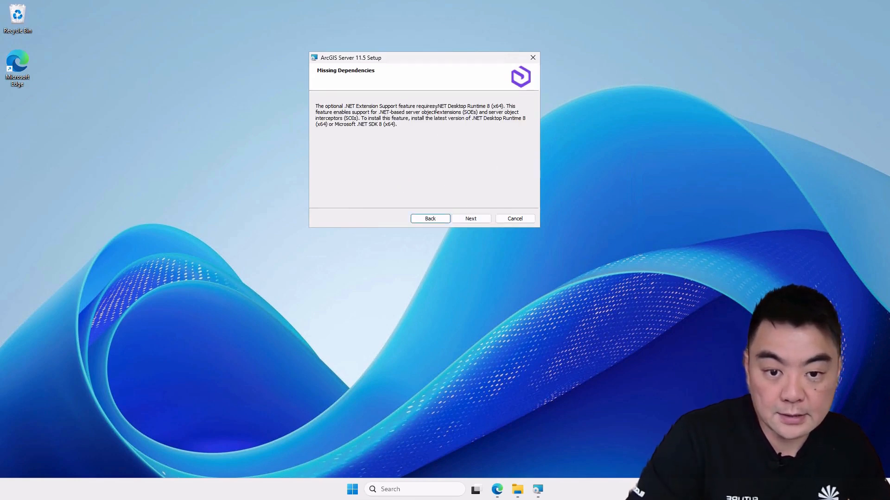
Step: Switch to the browser and search the web for .net runtime 8 in a new tab
drag(423, 60, 431, 94)
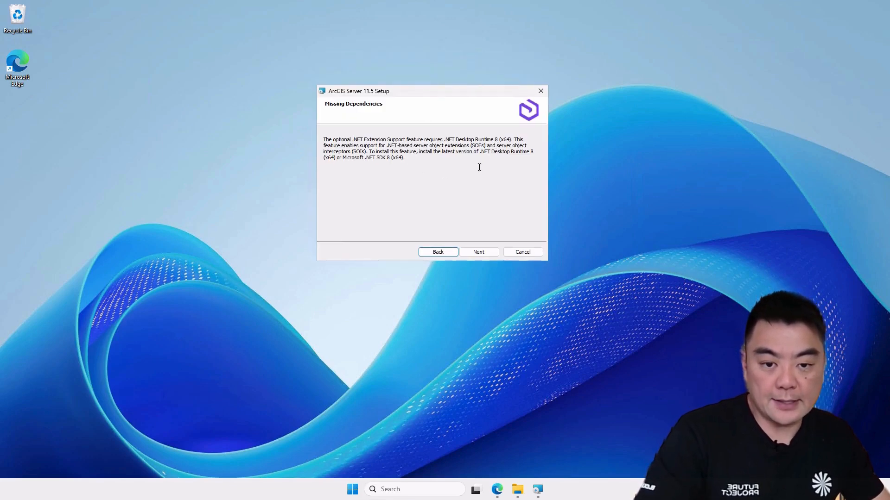
drag(442, 94, 437, 79)
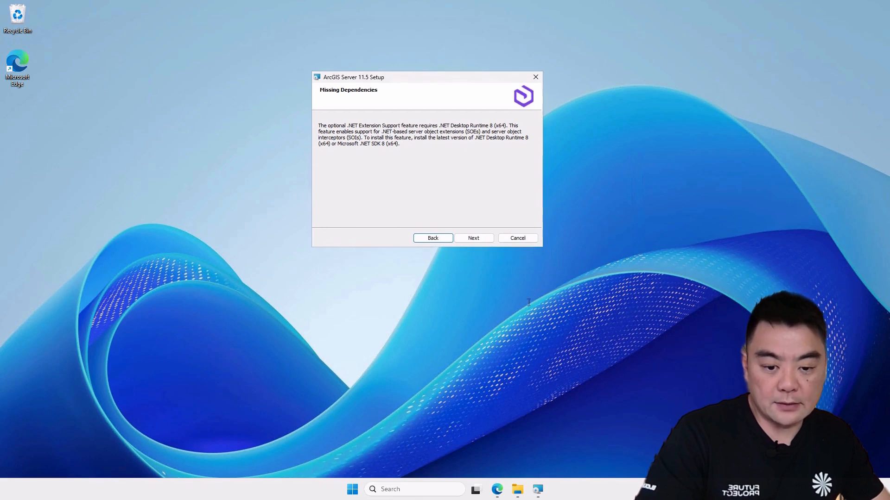
click(496, 491)
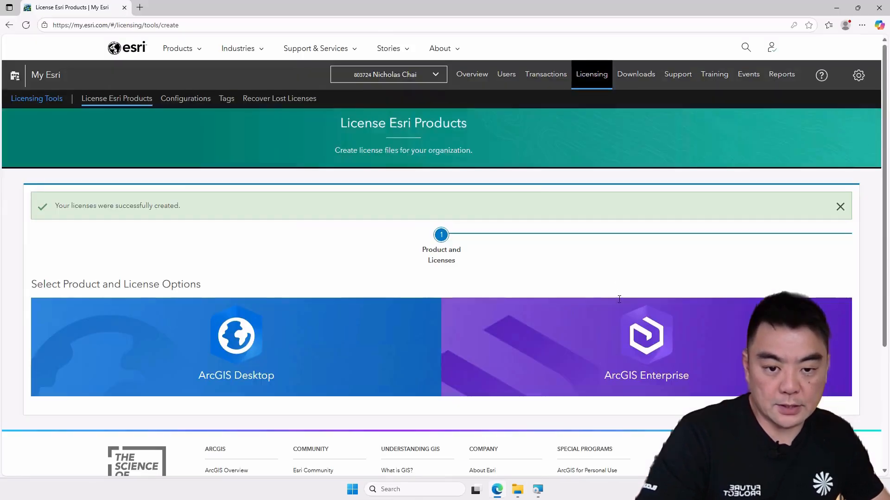
click(140, 8)
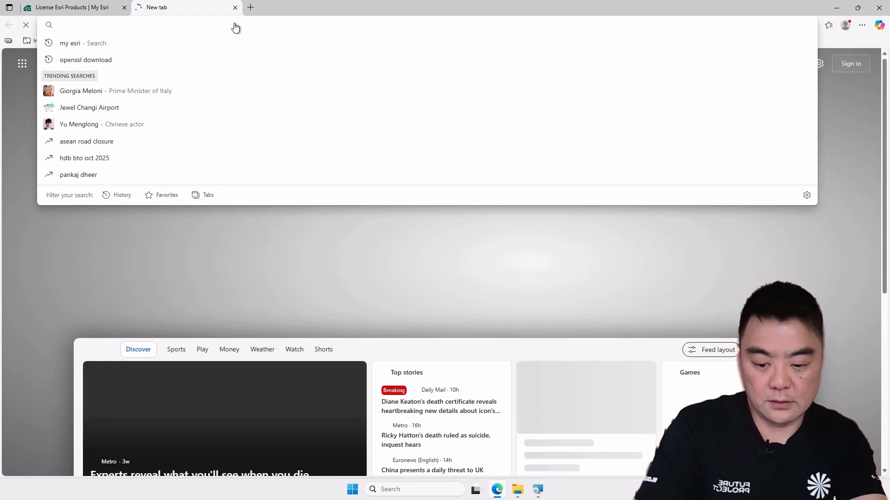
text(.)
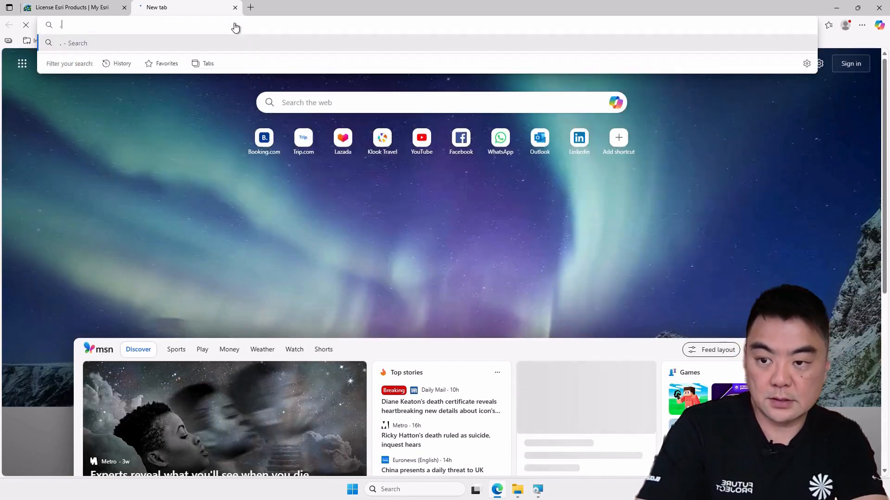
text(net)
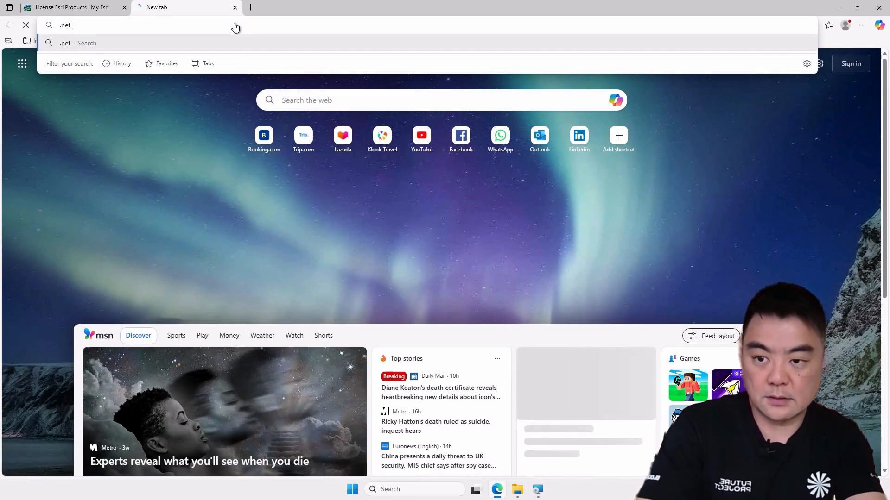
text( runtime)
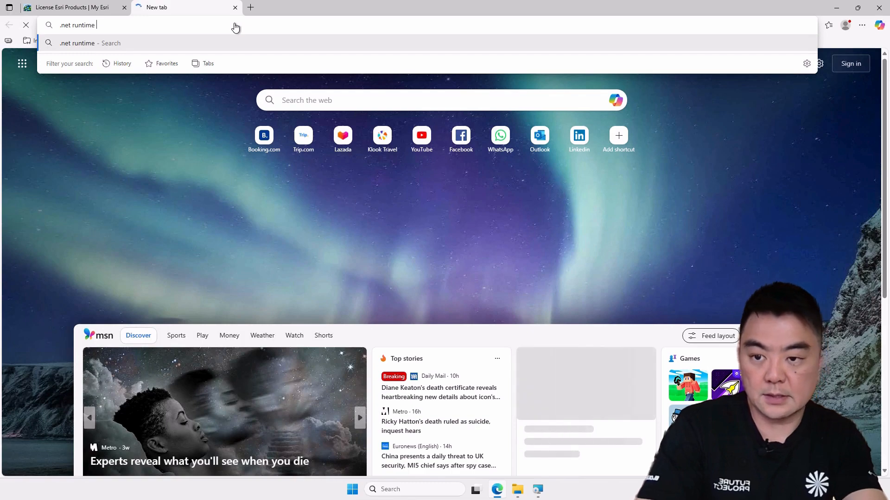
key(Return)
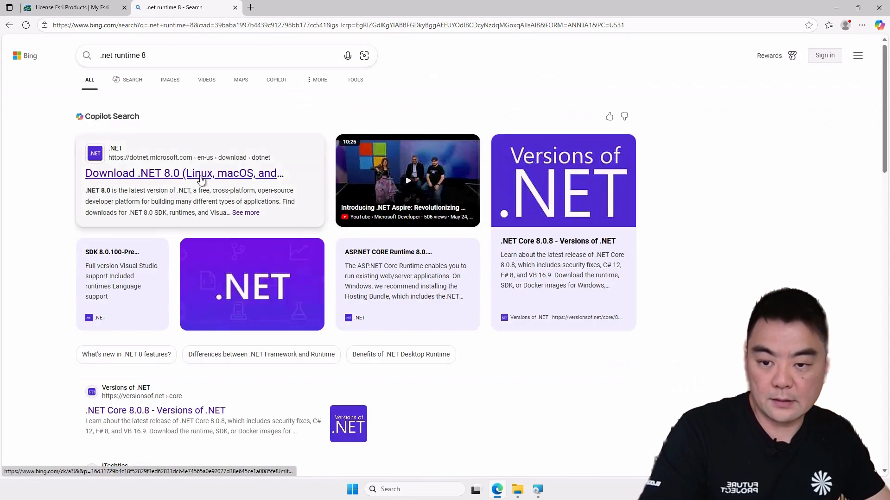
Step: Open the Download .NET 8.0 page and download the ASP.NET Core Runtime 8.0.21 Windows Hosting Bundle
click(188, 176)
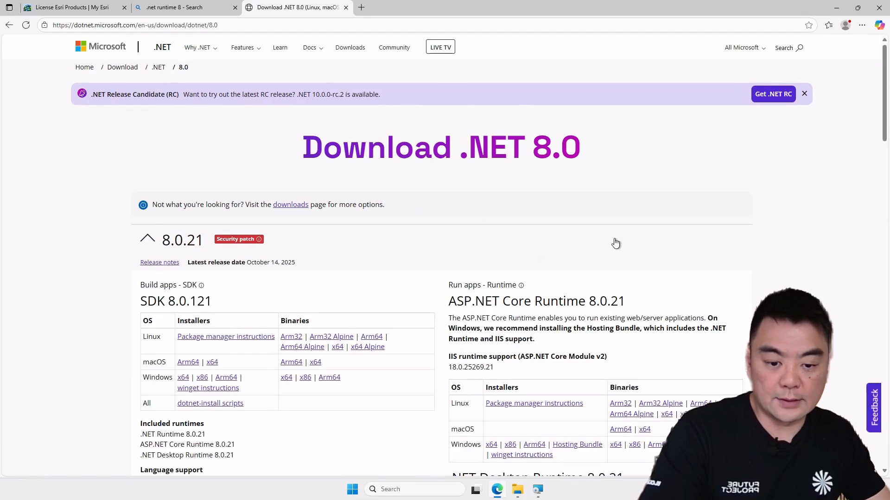
scroll(626, 241, down, 2)
drag(586, 211, 556, 226)
click(813, 237)
scroll(582, 239, down, 2)
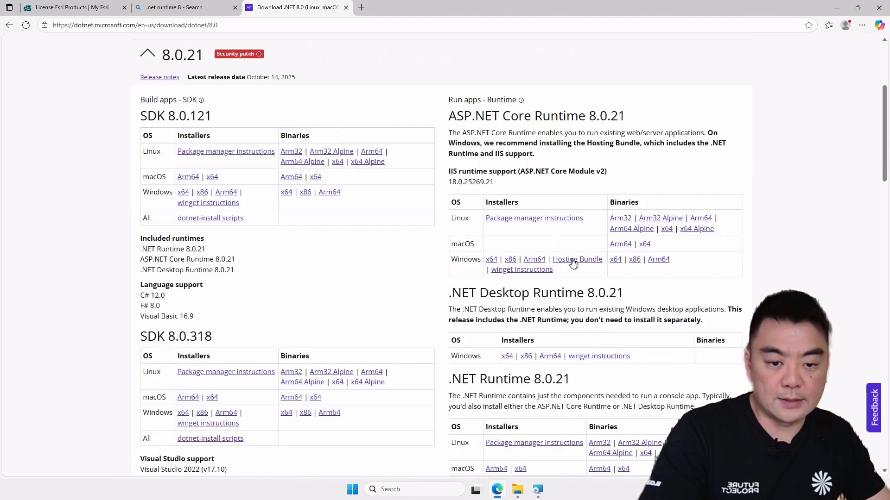
click(574, 260)
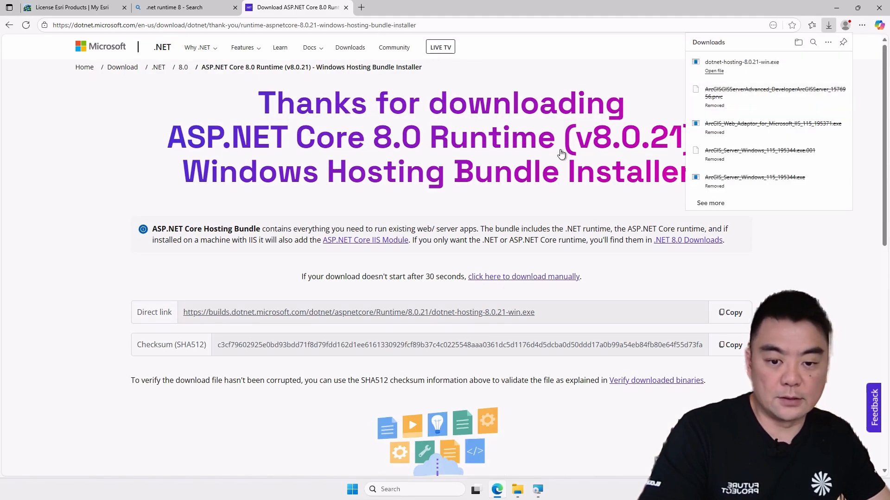
Step: Run the downloaded dotnet-hosting-8.0.21-win installer, install the Windows Server Hosting bundle, and close it
click(445, 289)
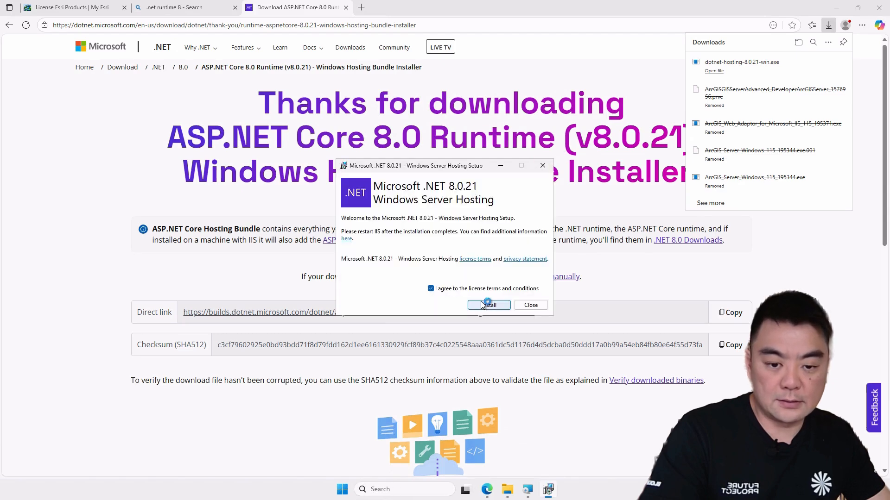
click(481, 304)
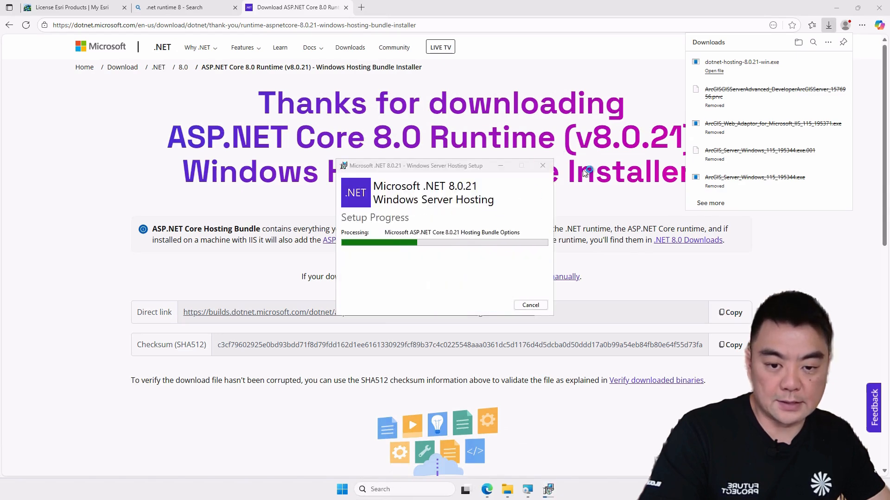
click(837, 8)
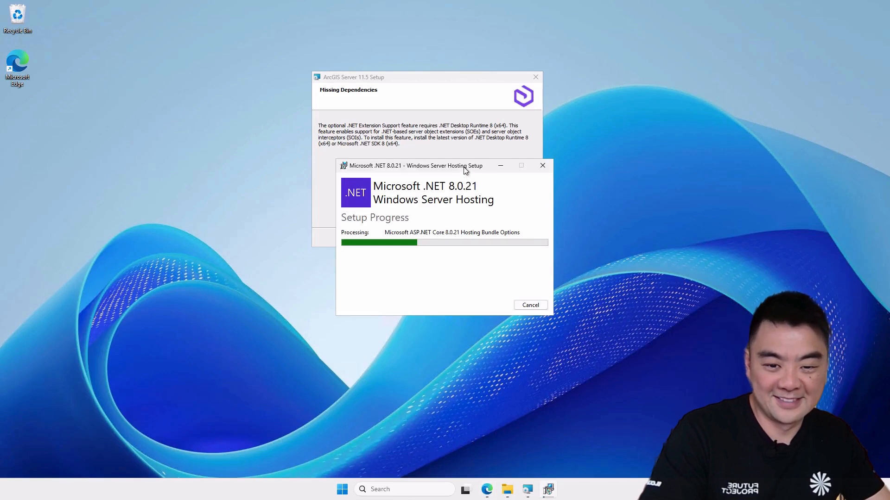
drag(465, 169, 691, 57)
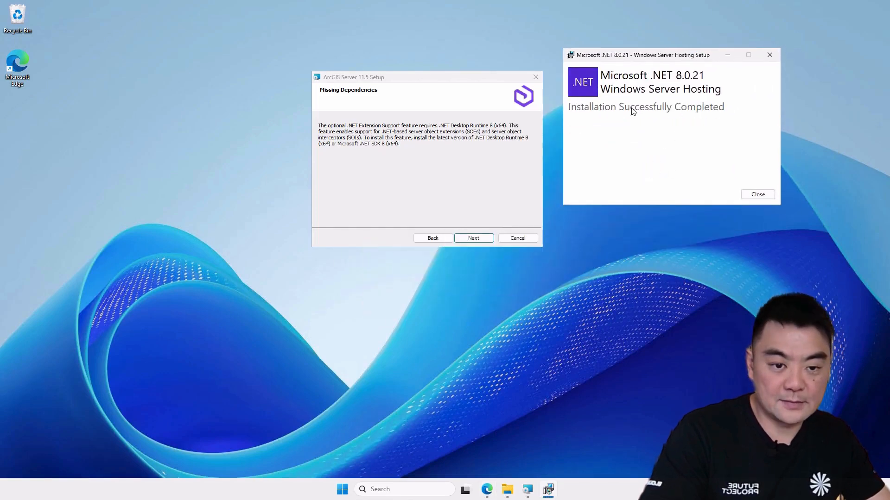
click(756, 193)
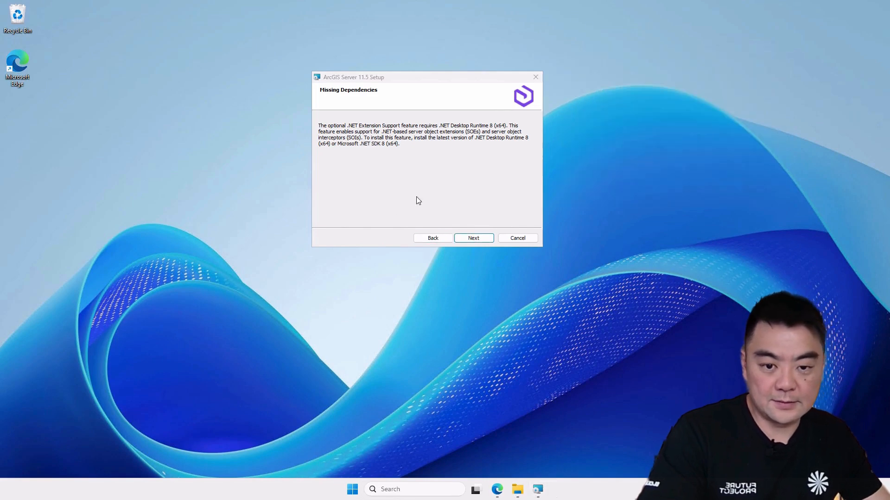
Step: Continue the ArcGIS Server setup with the GIS Server feature installed to C:\Program Files\ArcGIS\Server\
click(480, 239)
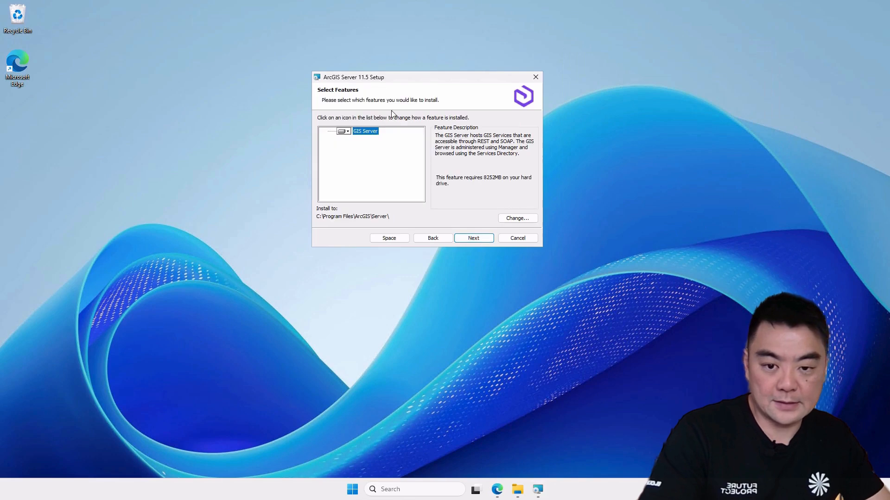
drag(402, 79, 369, 93)
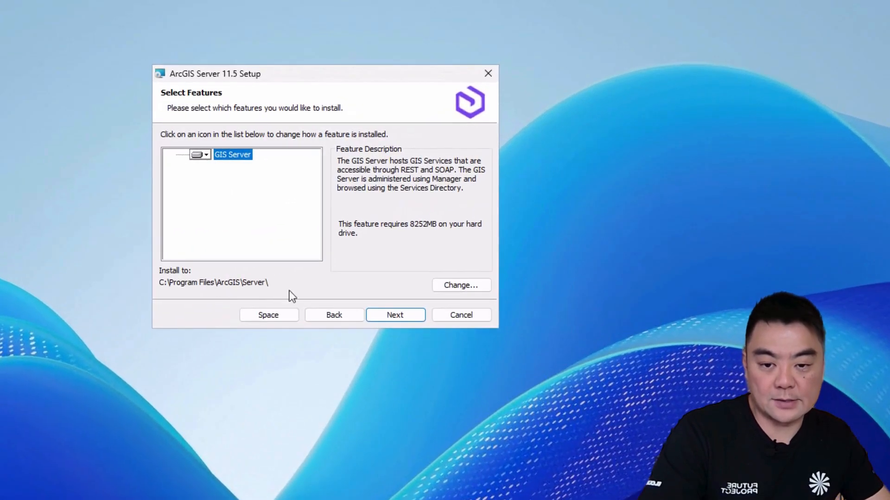
click(403, 317)
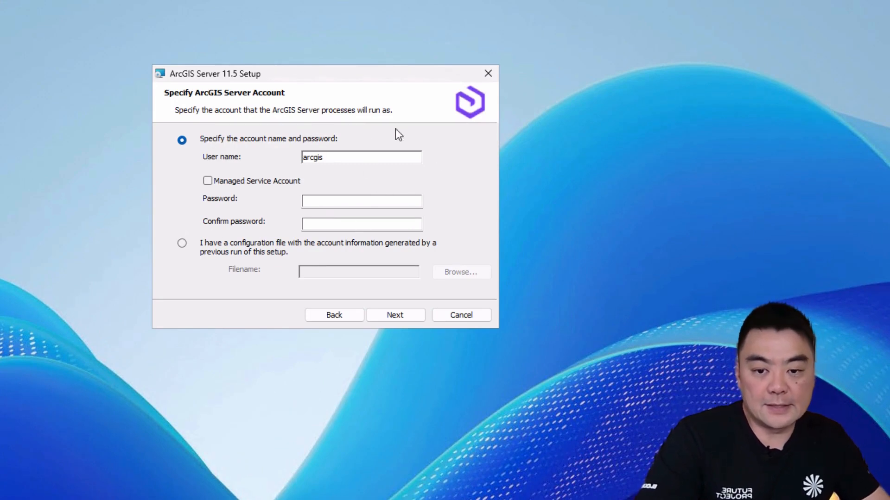
Step: Enter and confirm the password for the arcgis service account, then continue
click(324, 206)
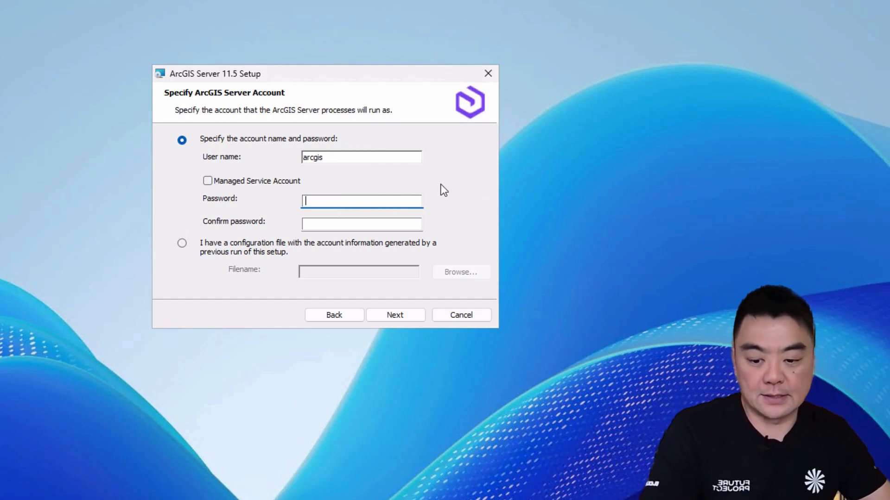
text(••••••••••)
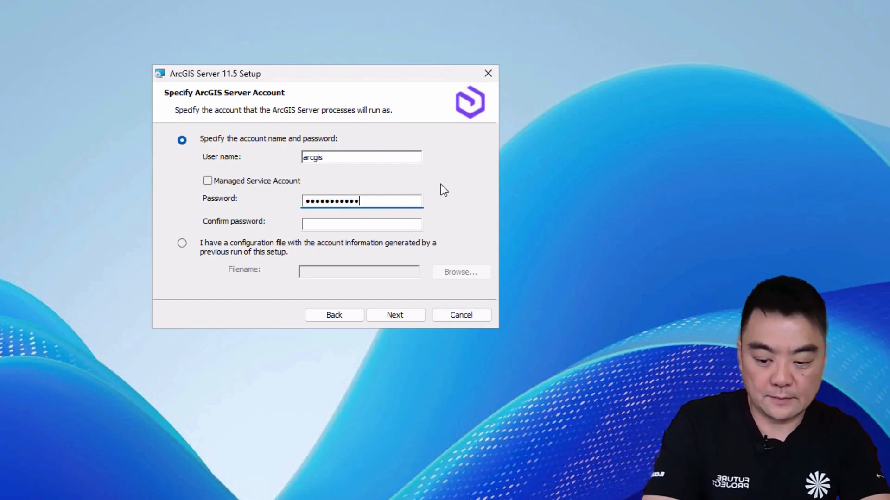
key(Tab)
text(••••••••••)
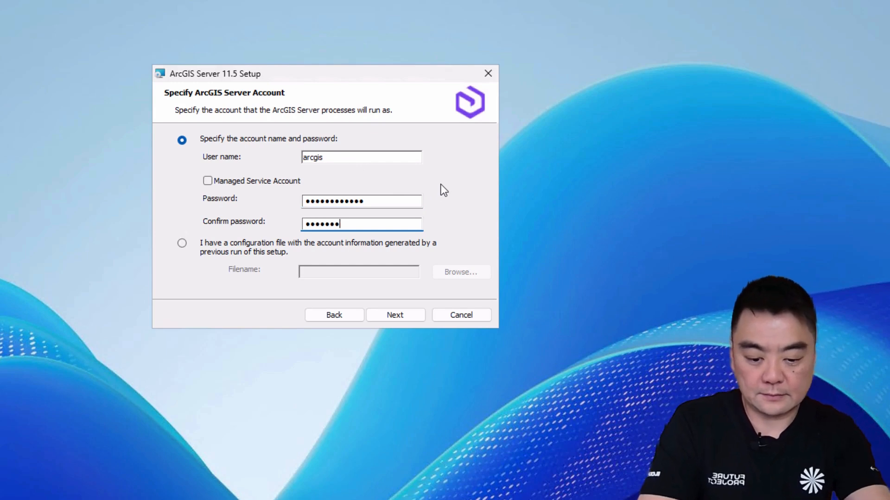
text(•••)
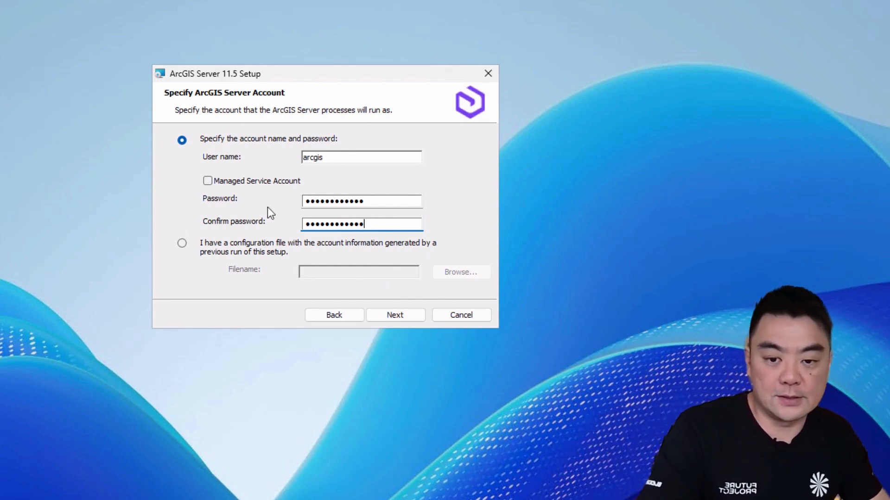
click(405, 321)
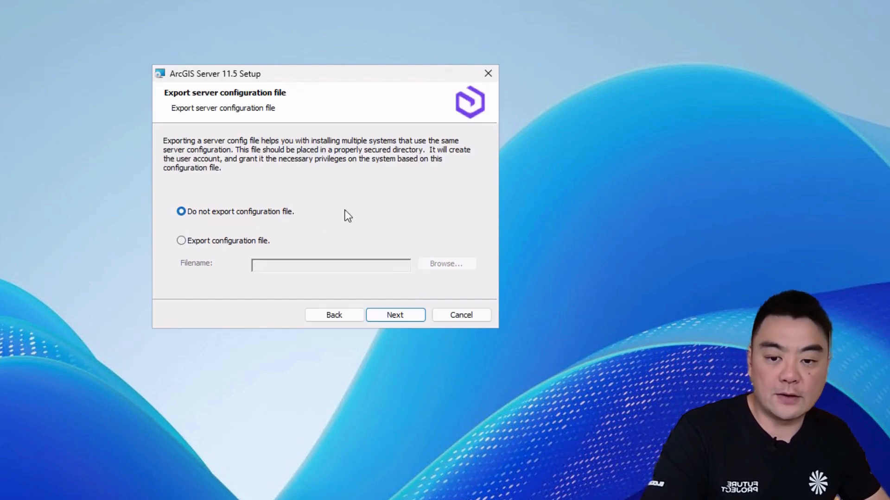
Step: Keep the option not to export a configuration file and start installing ArcGIS Server 11.5
click(399, 316)
click(397, 316)
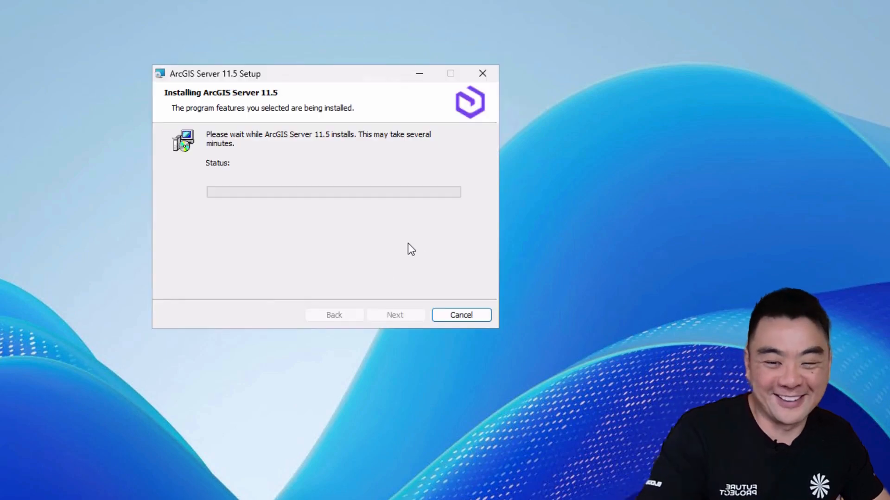
drag(316, 76, 334, 45)
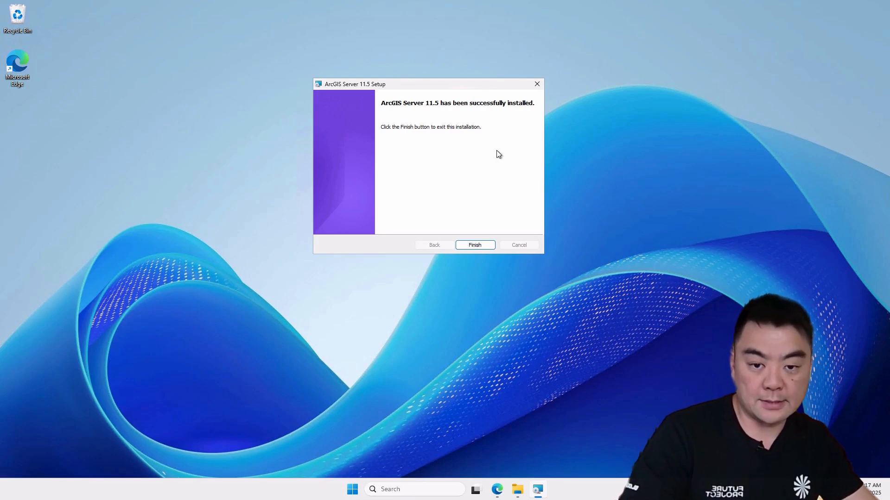
Step: Finish the setup and choose to authorize with an authorization file received from Esri
mouse_move(468, 84)
mouse_down()
mouse_move(495, 71)
mouse_move(453, 78)
mouse_up()
click(469, 237)
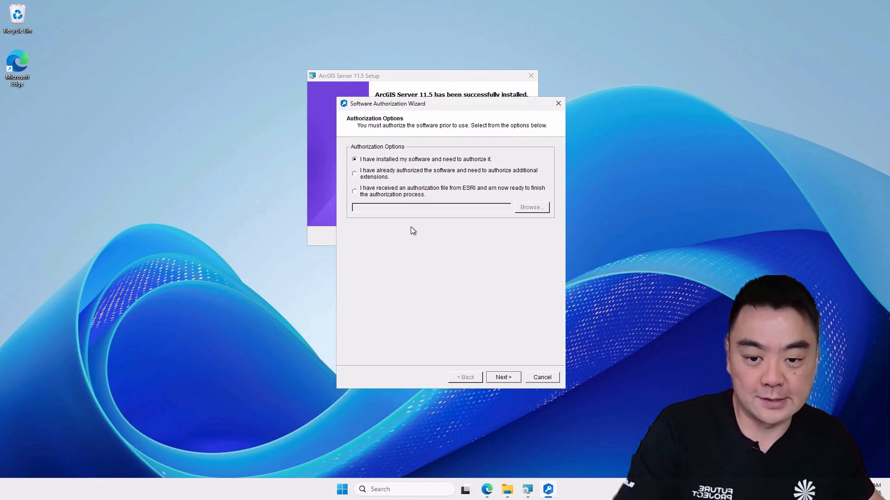
click(370, 209)
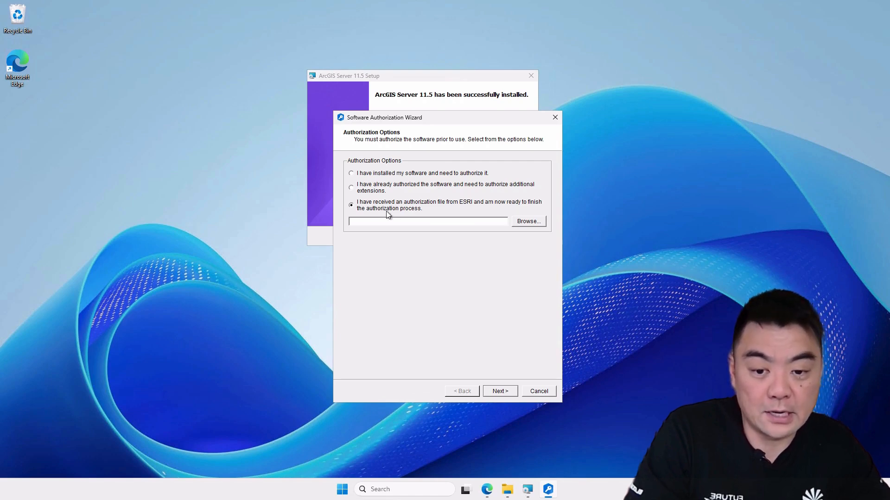
Step: Load the ArcGISGISServerAdvanced_DeveloperArcGISServer provisioning file from C:\Software into the authorization wizard and continue
click(529, 222)
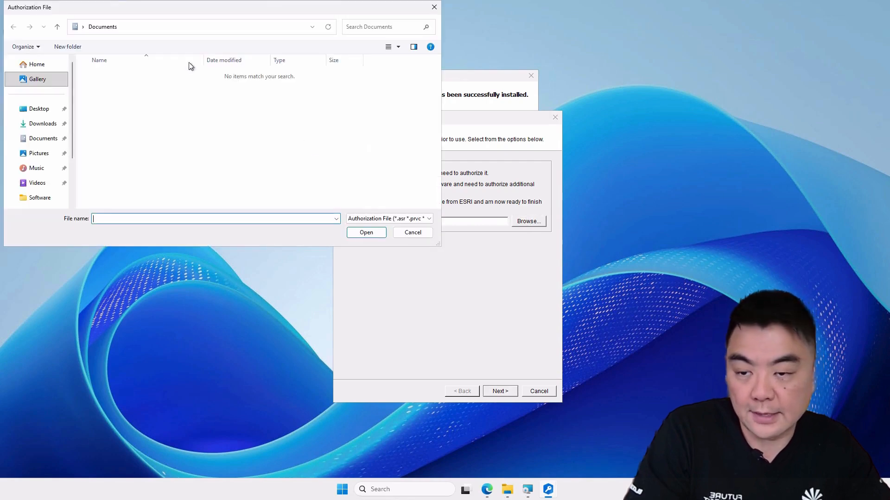
drag(207, 11, 257, 39)
scroll(93, 181, down, 2)
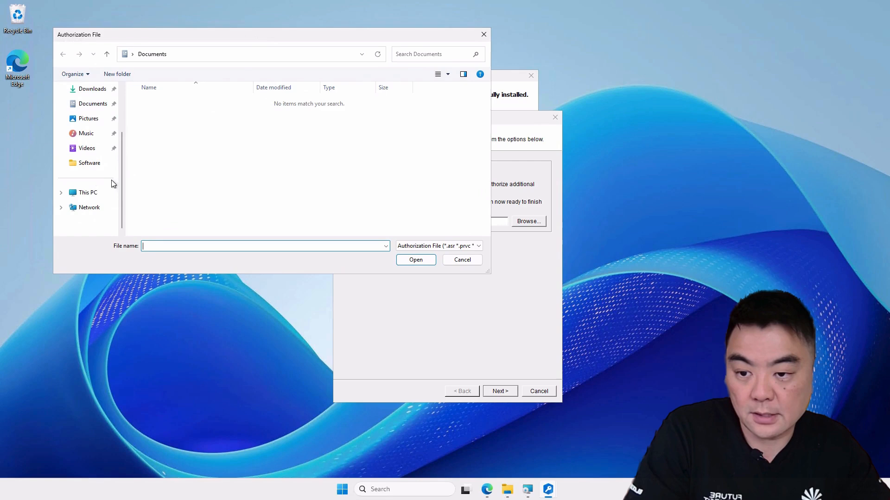
double_click(199, 114)
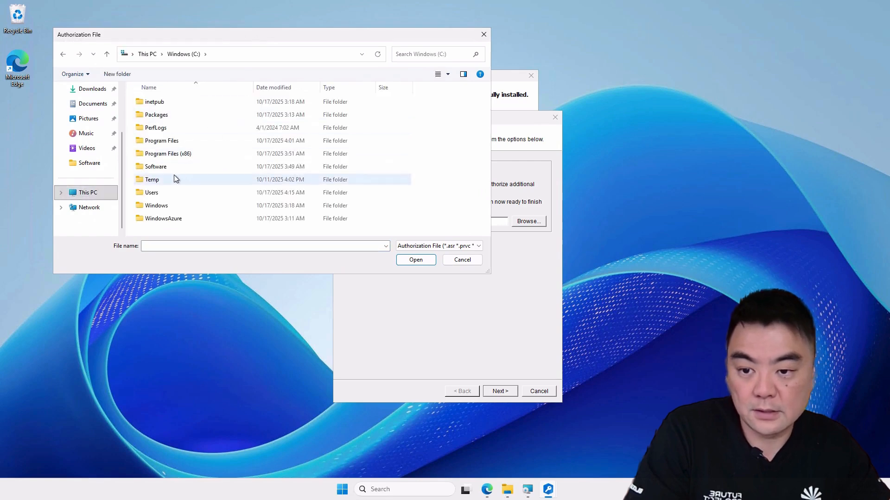
double_click(177, 170)
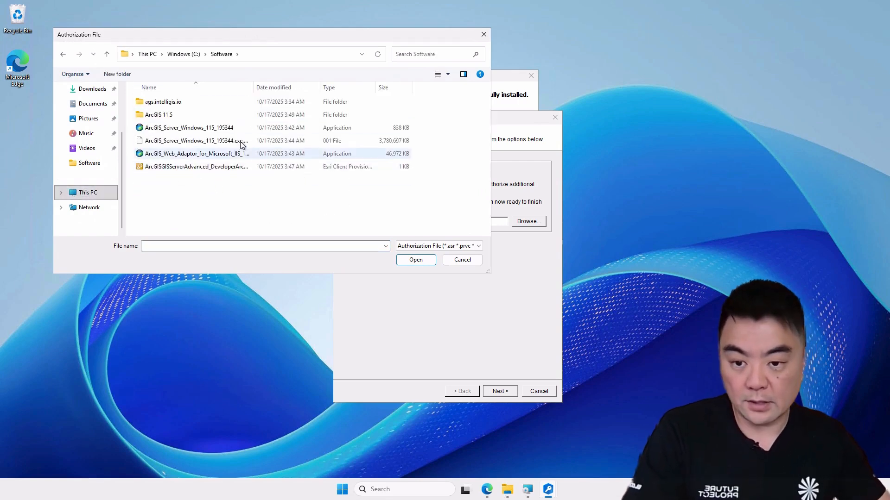
click(208, 168)
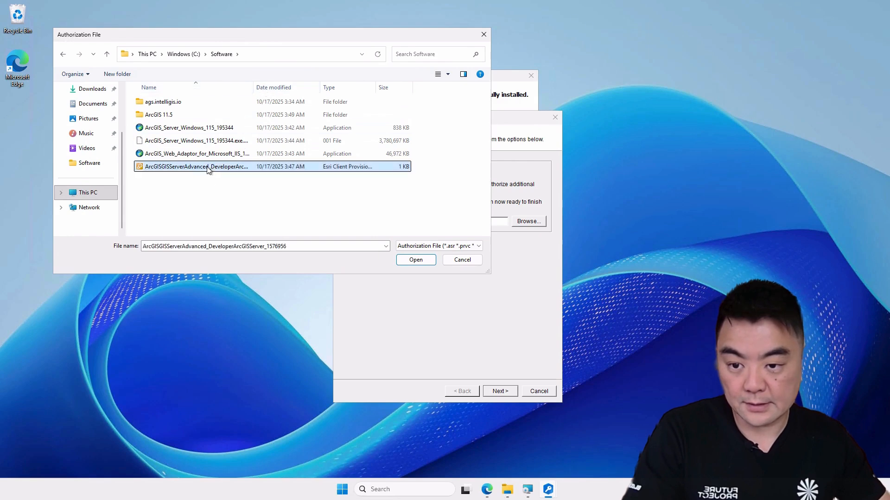
click(417, 261)
click(510, 393)
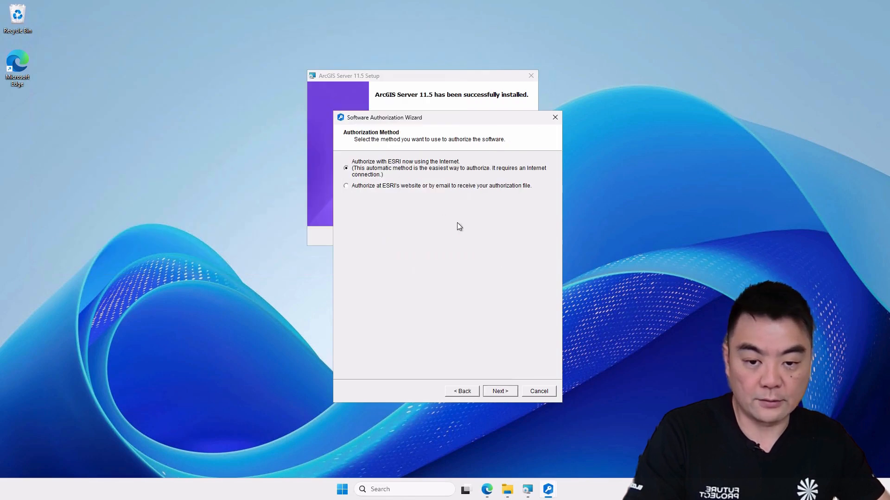
Step: Continue with authorizing through Esri over the Internet, keep the registration details, copy the ArcGIS Server authorization number and proceed
click(499, 391)
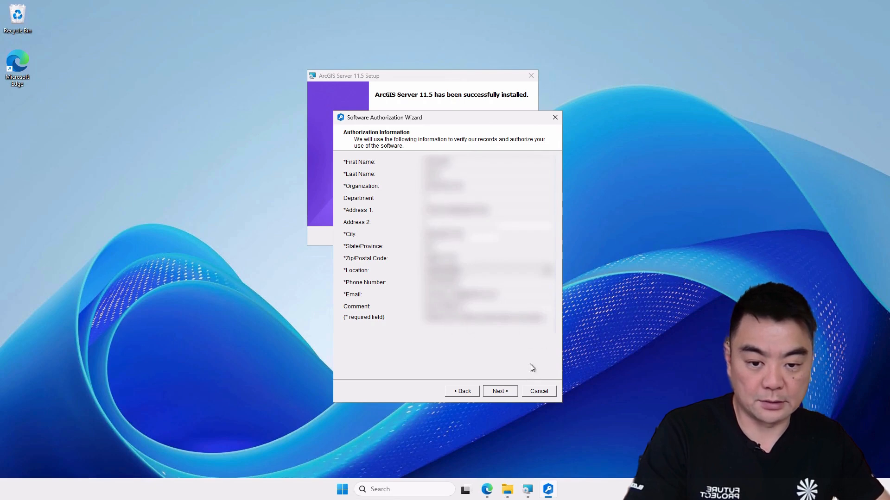
click(503, 392)
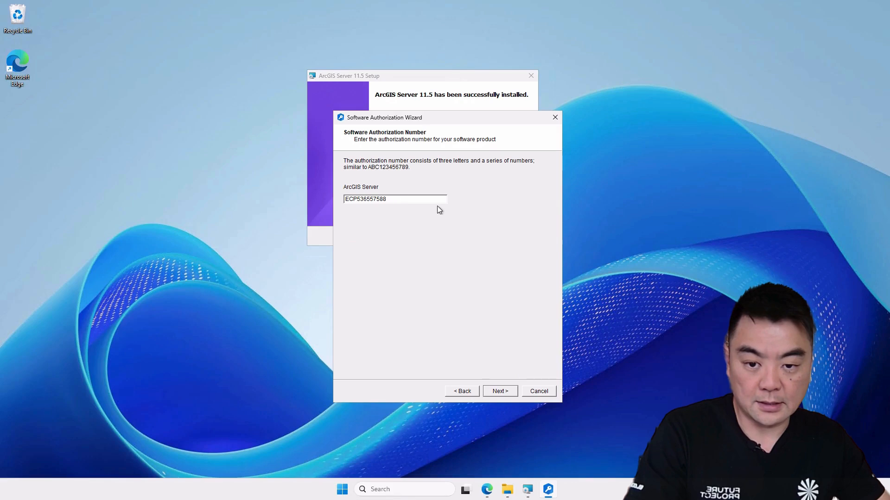
double_click(353, 200)
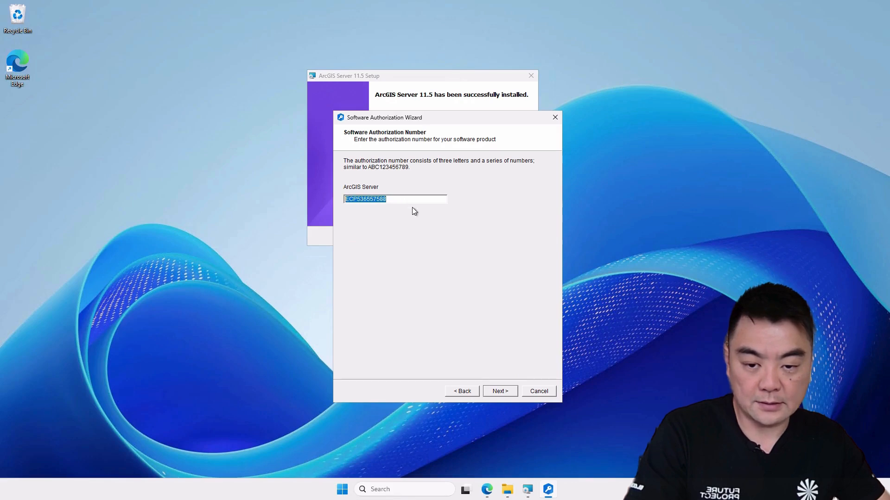
right_click(376, 197)
click(411, 241)
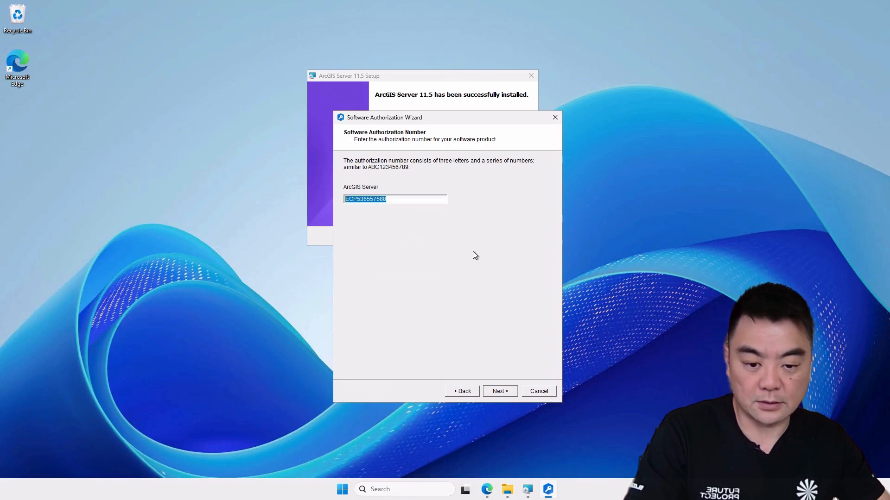
click(509, 393)
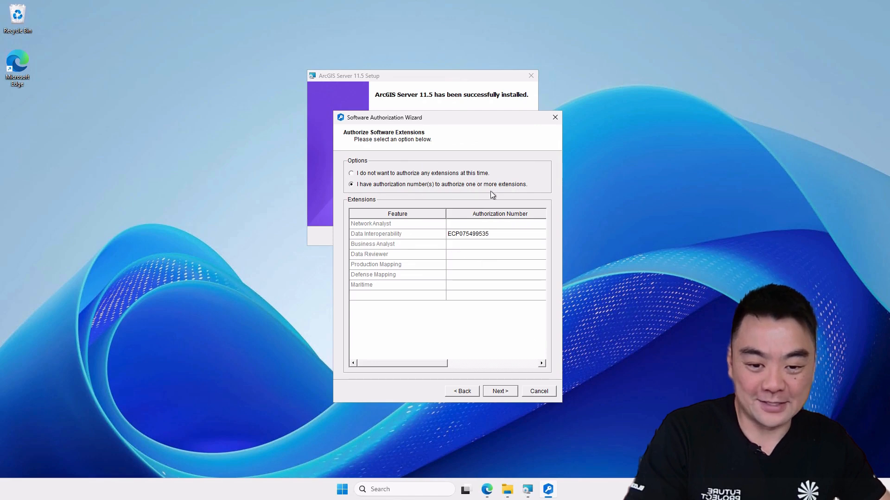
Step: Keep the Data Interoperability extension authorization, skip extension evaluations and finish authorizing the software
click(510, 391)
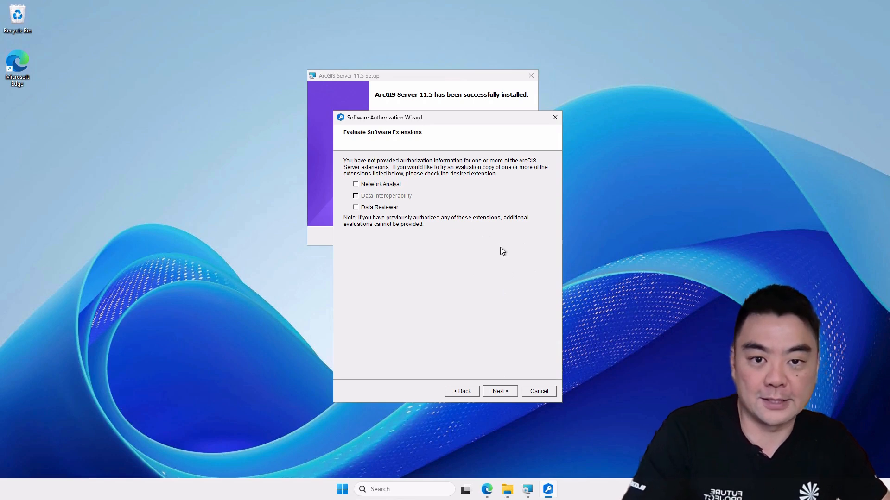
click(505, 392)
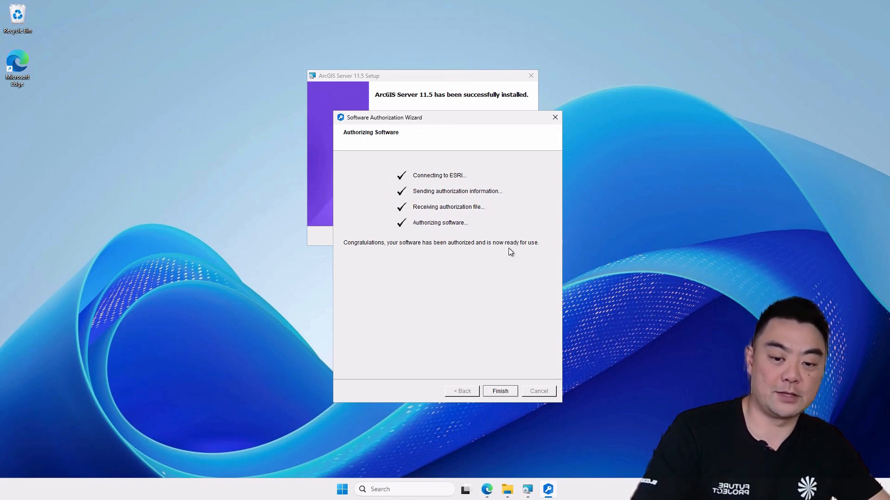
click(500, 392)
key(Return)
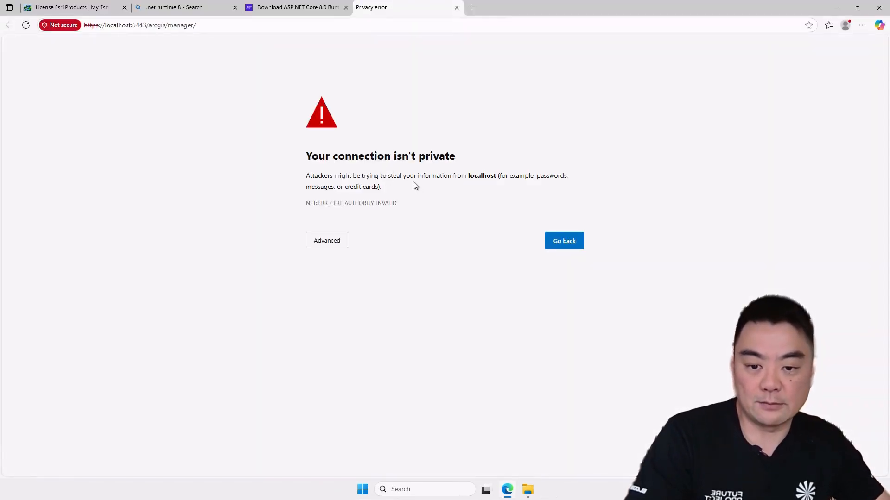
click(326, 243)
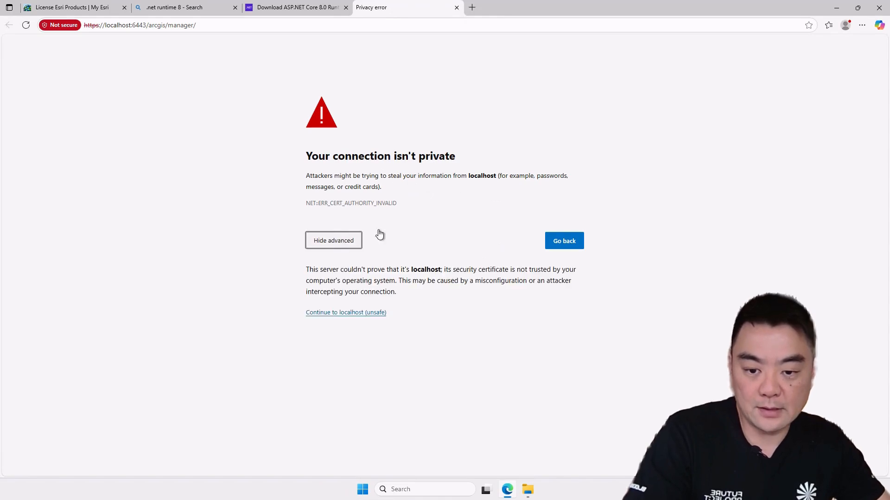
click(341, 313)
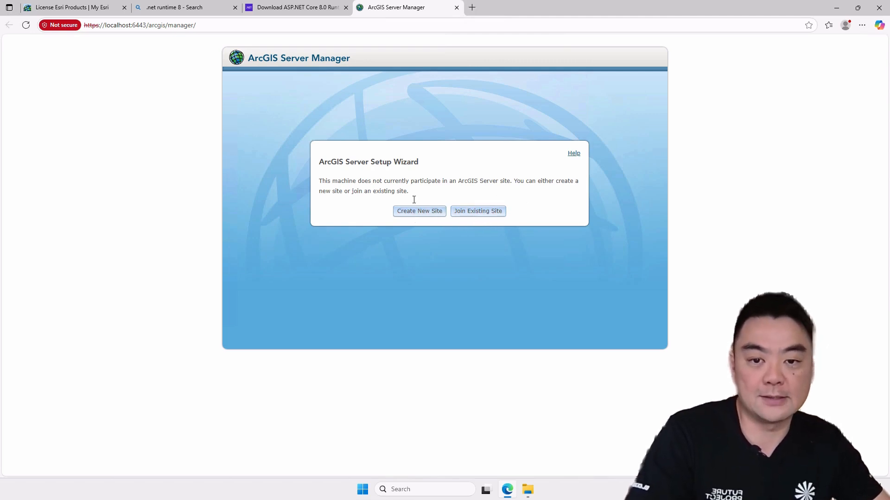
Step: Create a new site with primary site administrator username administrator, entering and confirming the administrator password
click(412, 212)
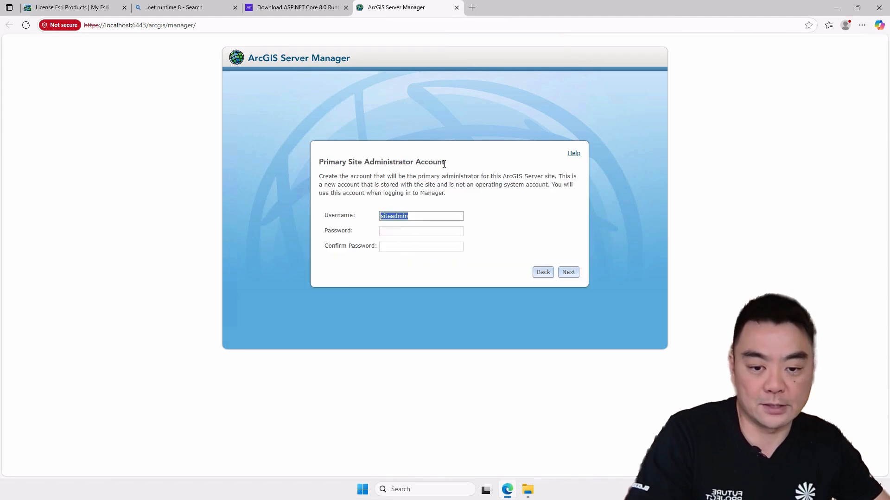
click(418, 217)
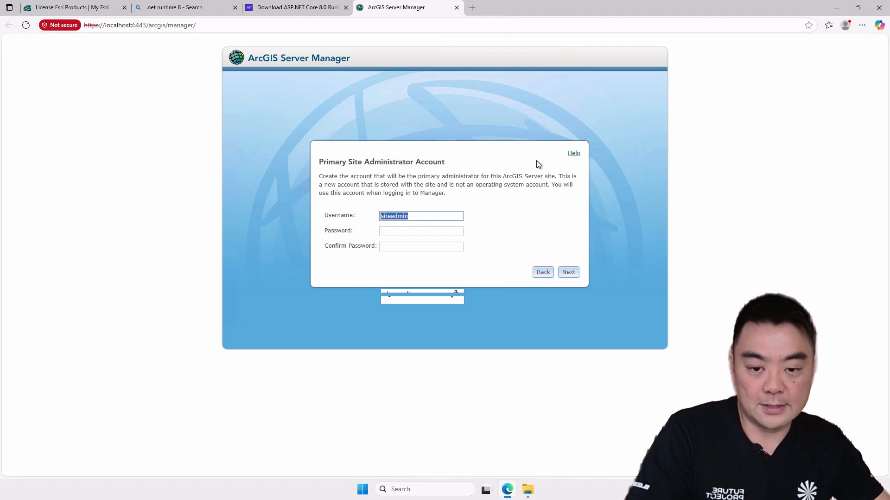
text(ad)
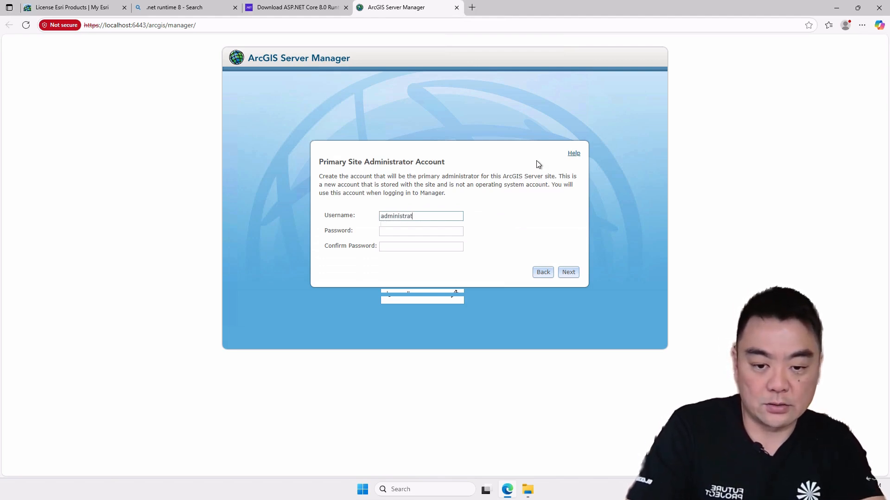
key(Tab)
text(***)
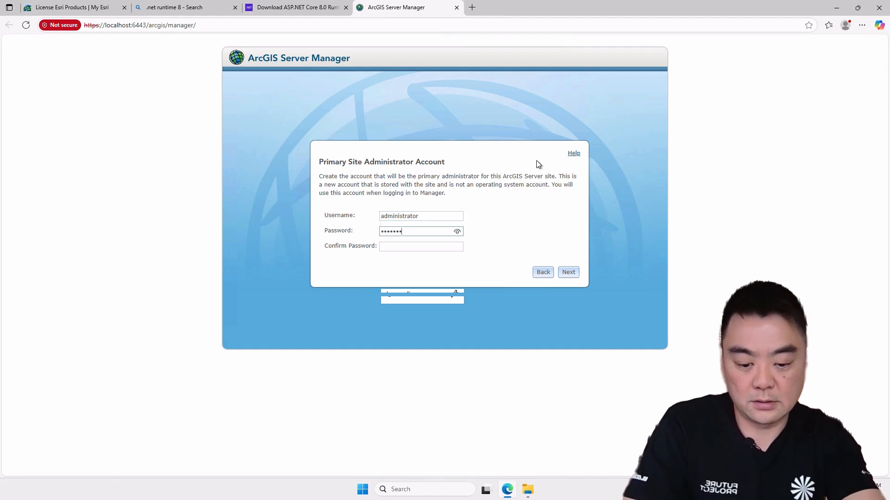
text(*********)
key(Tab)
text(***)
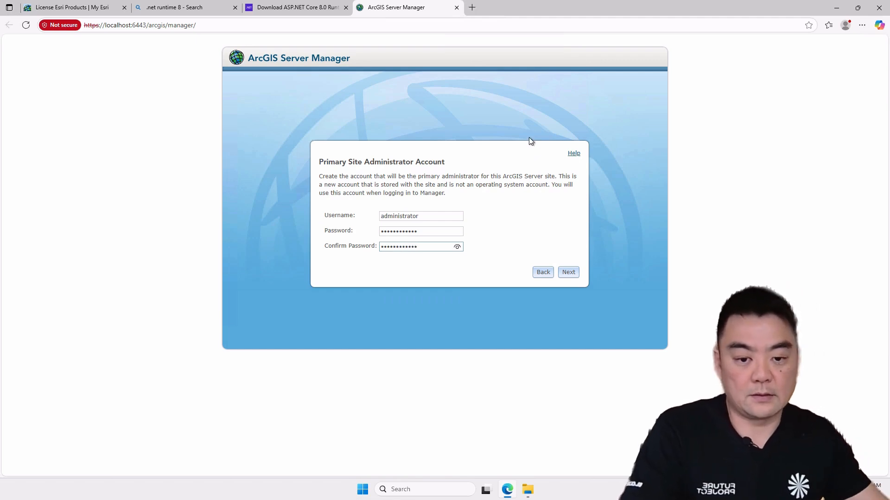
click(511, 231)
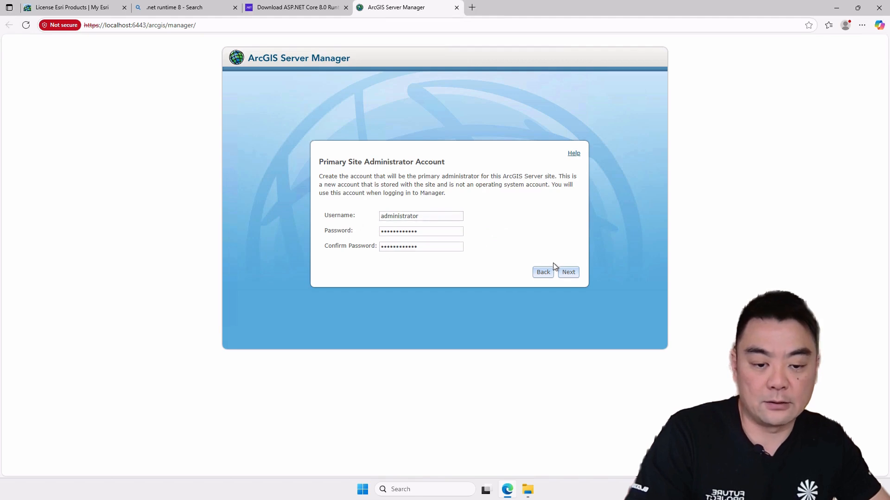
click(568, 273)
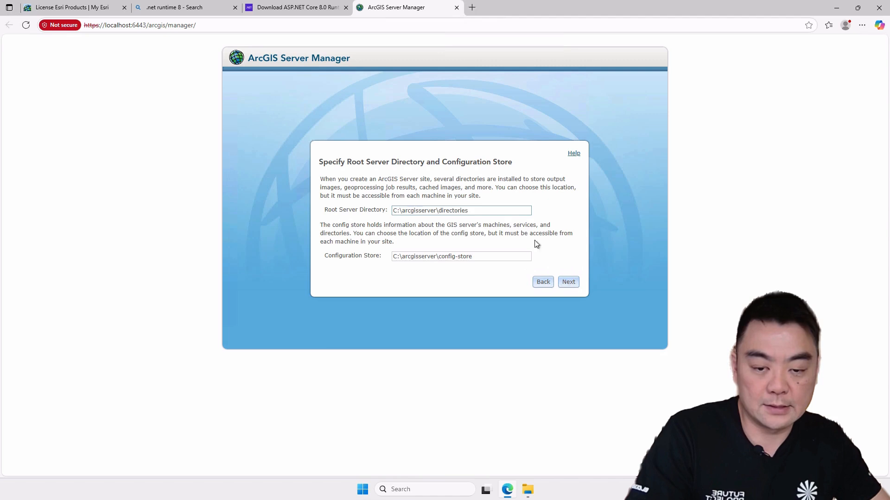
Step: Keep the default root server directory and configuration store under C:\arcgisserver and finish creating the site
click(569, 283)
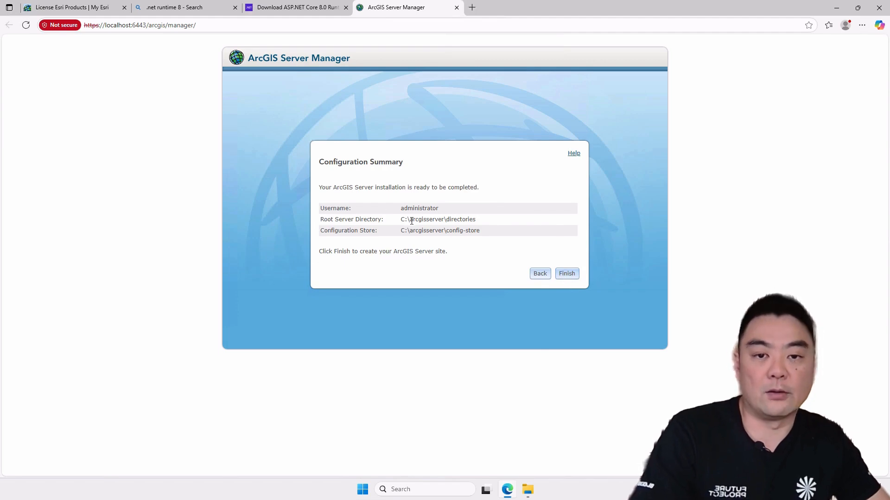
click(569, 279)
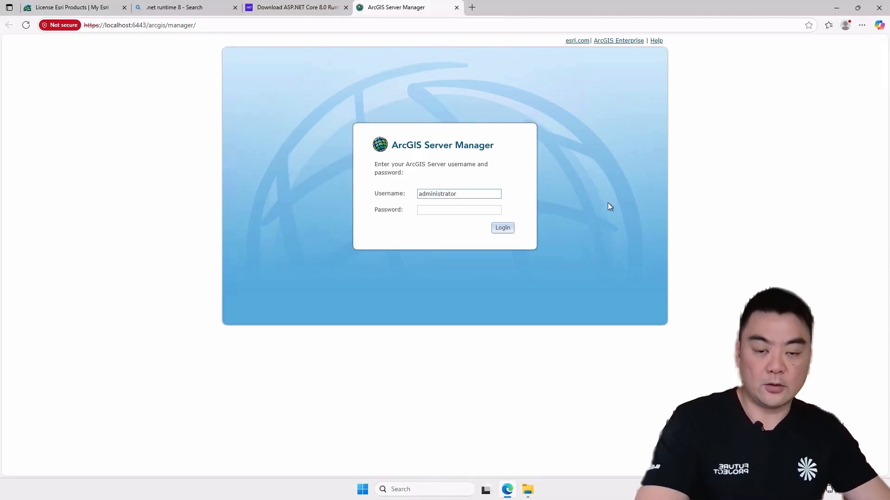
Step: Sign in to ArcGIS Server Manager as administrator with the account password
click(447, 211)
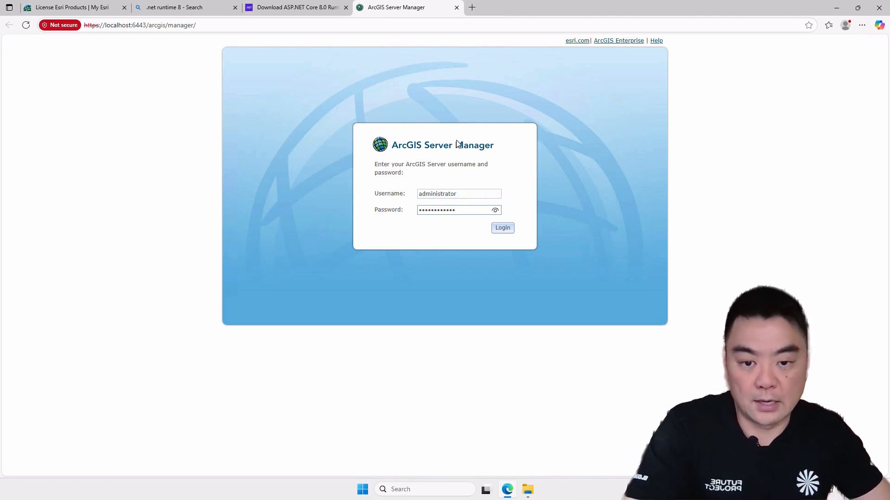
click(507, 231)
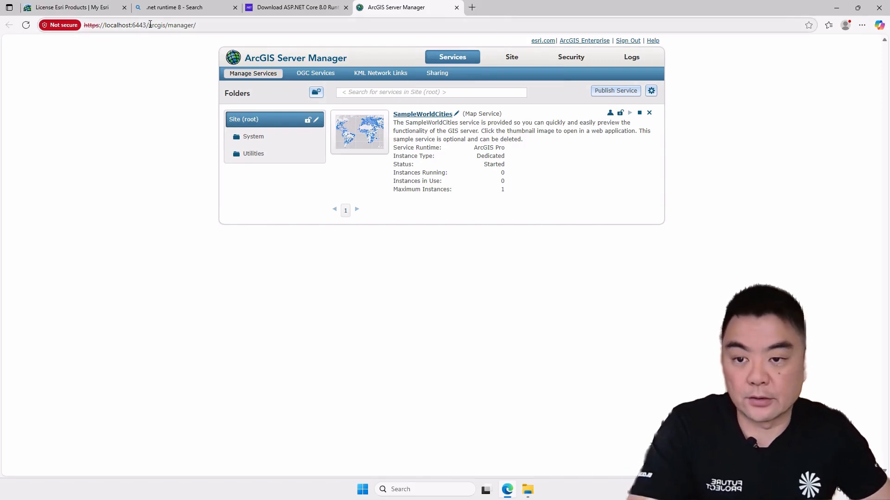
Step: Minimize the remote desktop session window to return to the local browser
drag(148, 25, 133, 26)
click(152, 109)
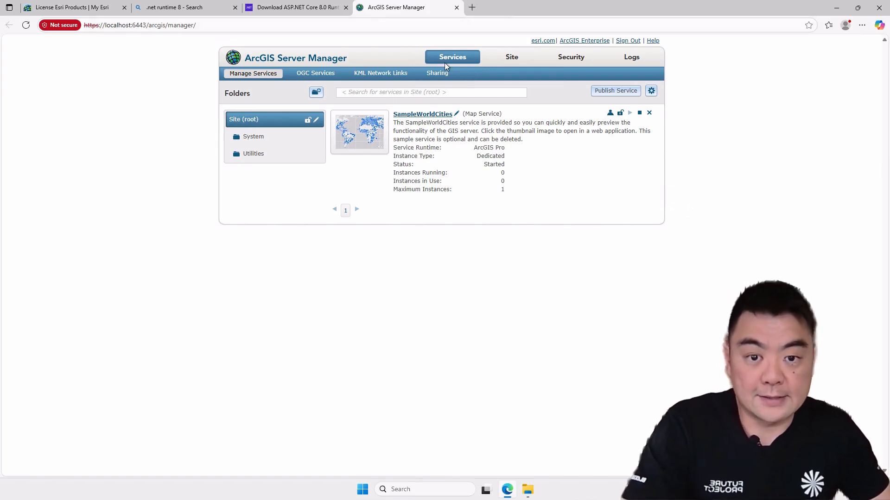
mouse_move(481, 2)
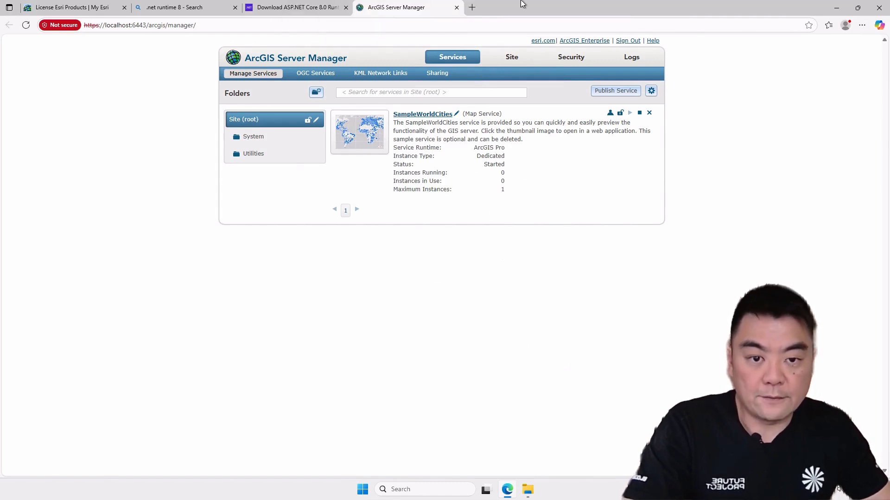
mouse_move(523, 4)
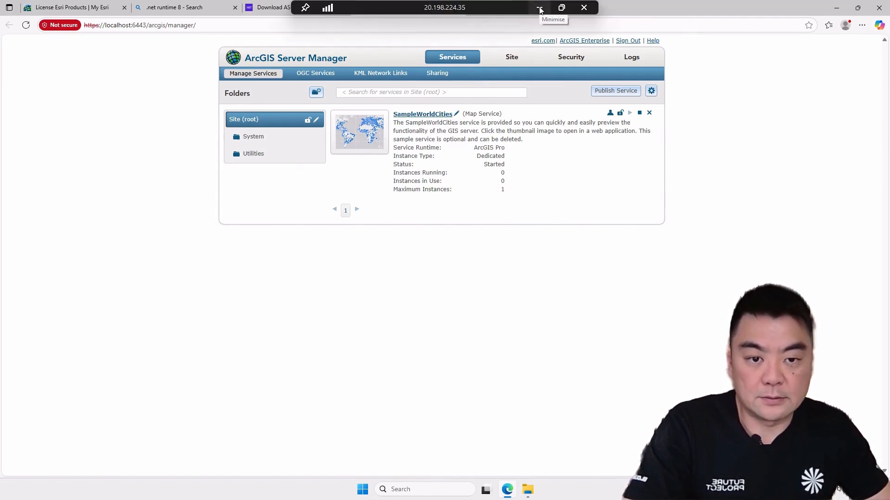
click(539, 8)
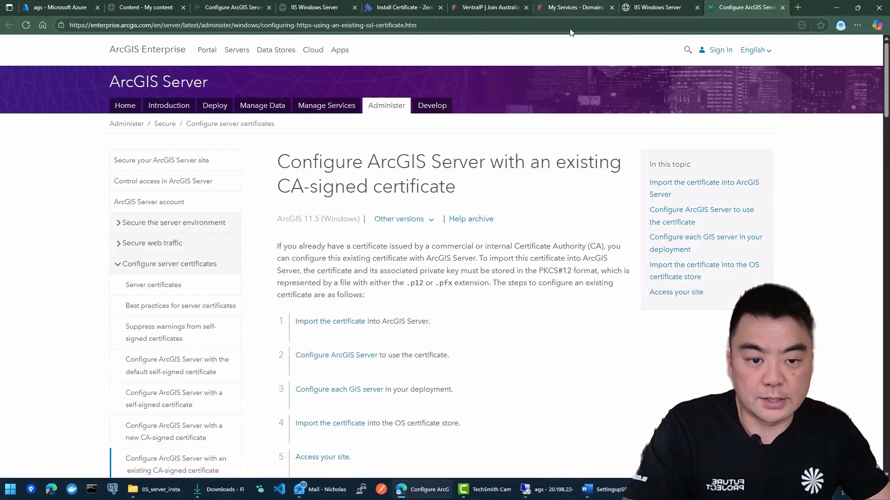
Step: Read the Esri guide on configuring ArcGIS Server with an existing CA-signed certificate and select the /arcgis/admin path in its example URL
click(421, 27)
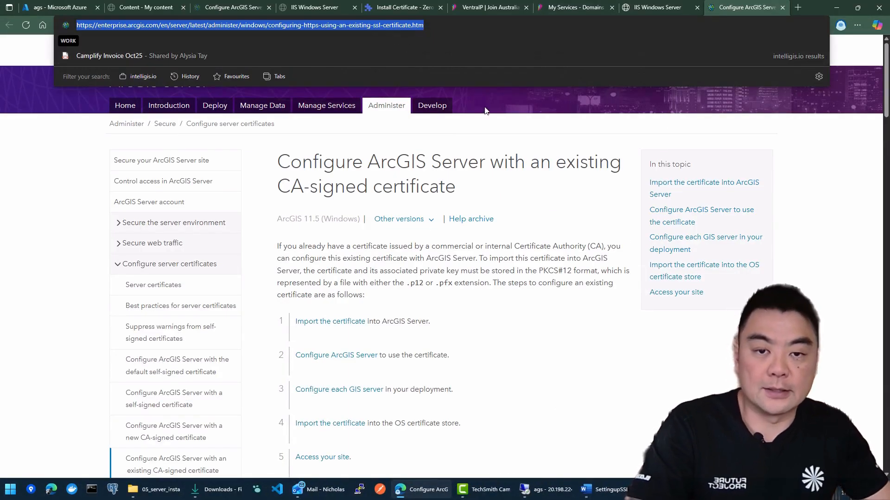
click(584, 343)
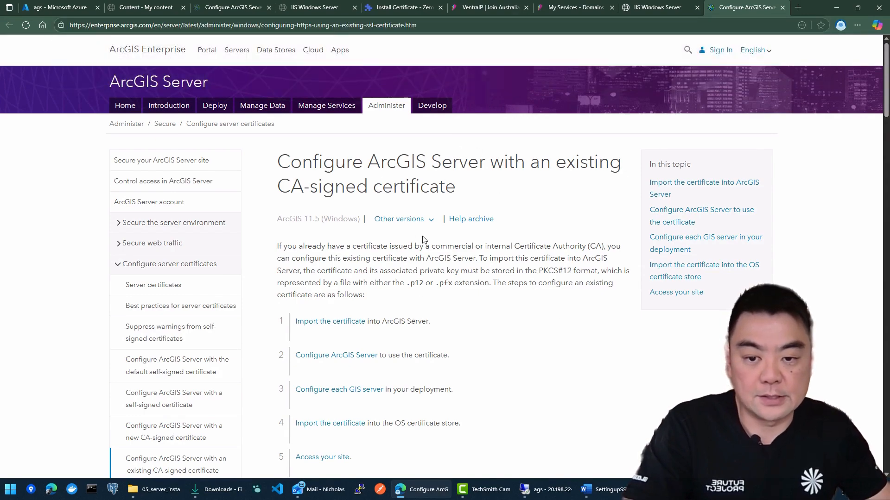
scroll(418, 238, down, 15)
scroll(424, 222, up, 15)
scroll(433, 217, down, 8)
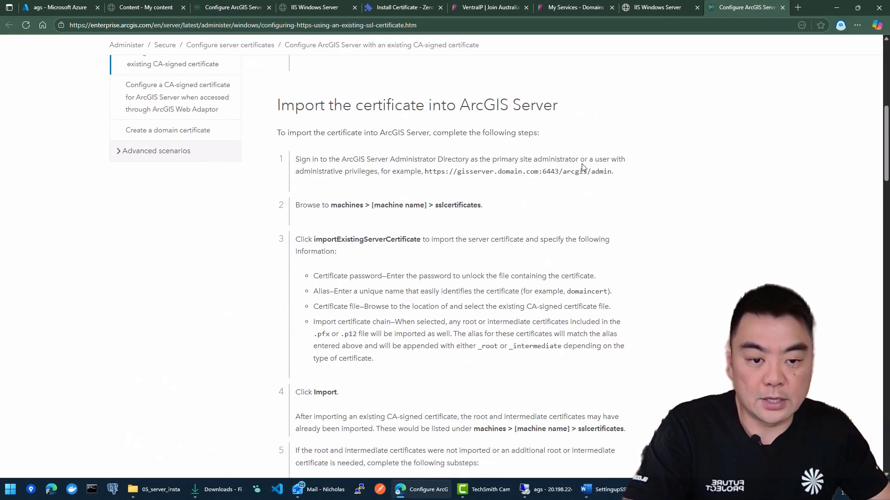
drag(612, 174, 559, 175)
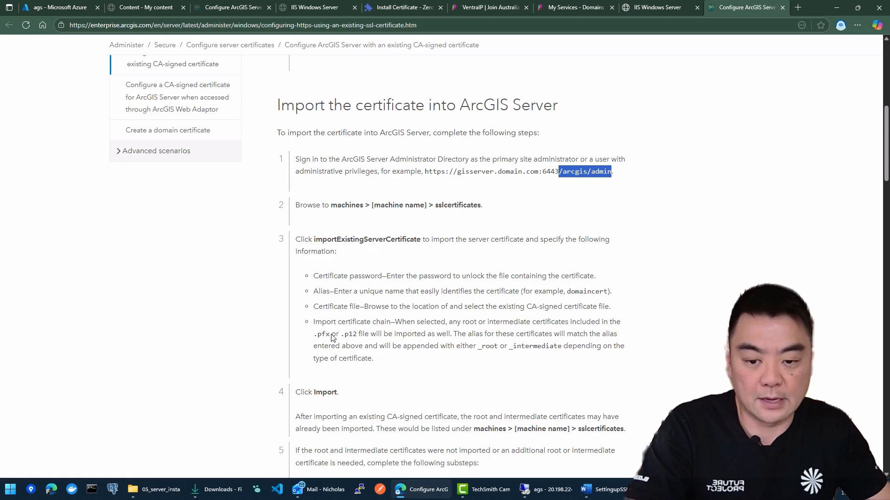
click(600, 174)
drag(612, 174, 559, 174)
key(ctrl+c)
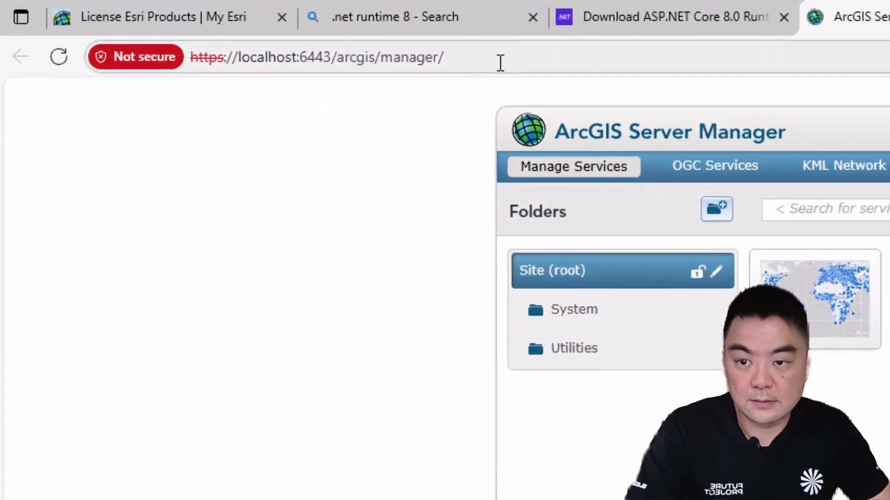
click(180, 25)
drag(456, 58, 338, 58)
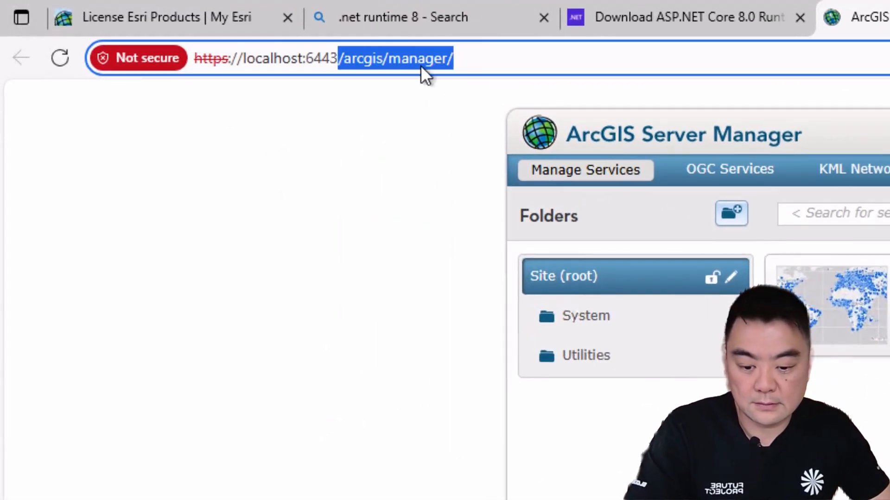
key(ctrl+v)
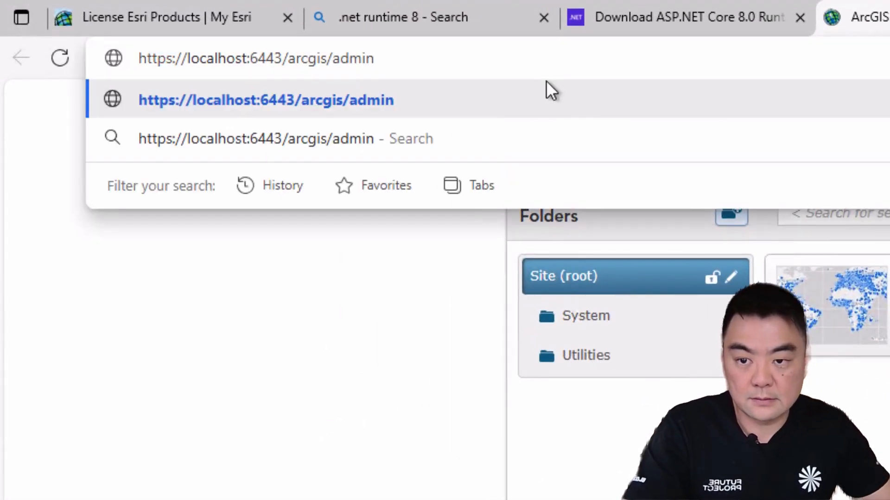
key(Return)
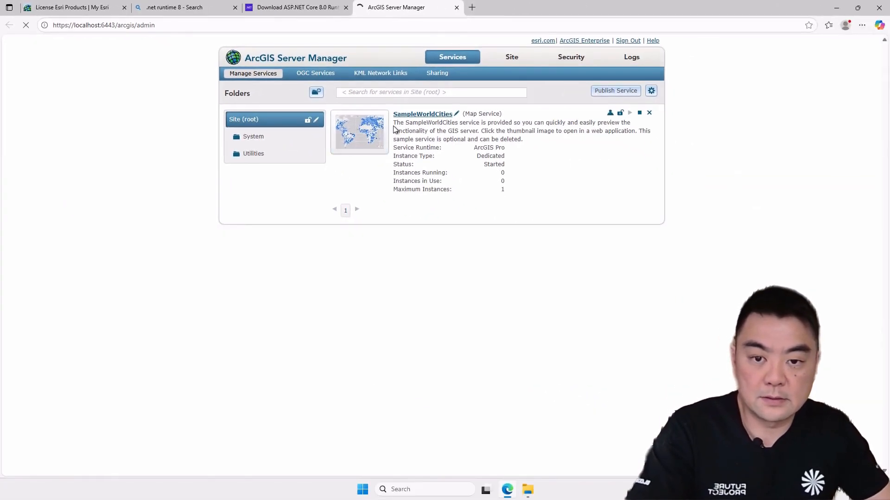
Step: Log in to the ArcGIS Server Administrator Directory as administrator with the account password
click(104, 118)
text(administrator)
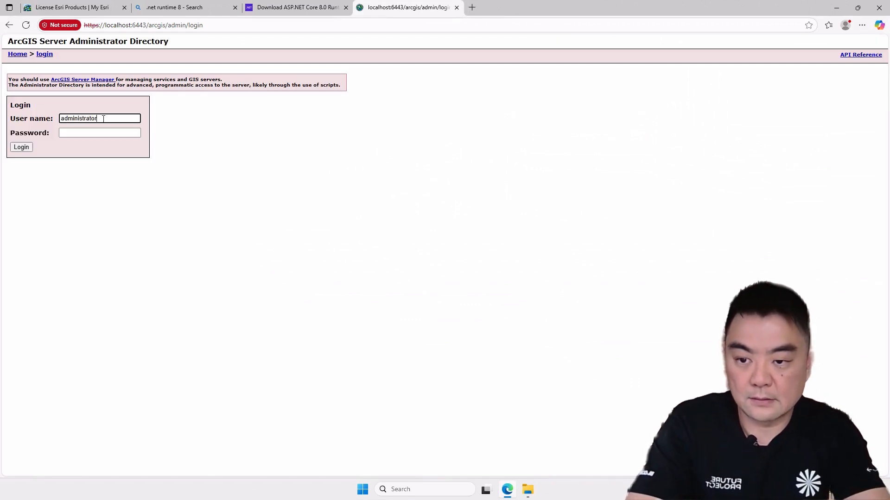
key(Tab)
text(•••••••••)
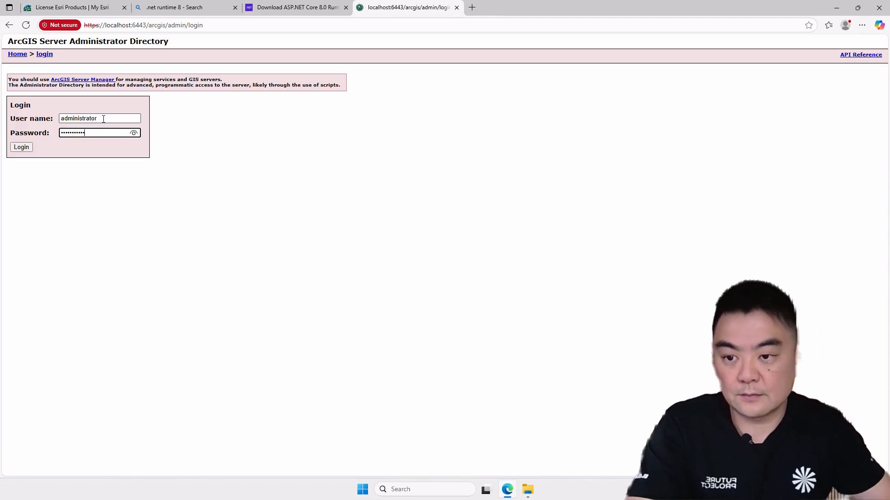
click(22, 148)
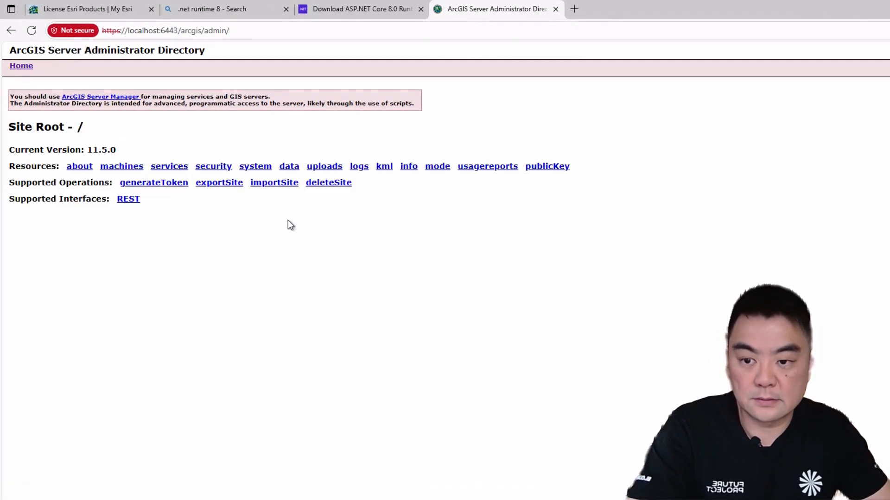
Step: Browse to the machine's sslcertificates resource and open the importExistingServerCertificate operation
click(113, 167)
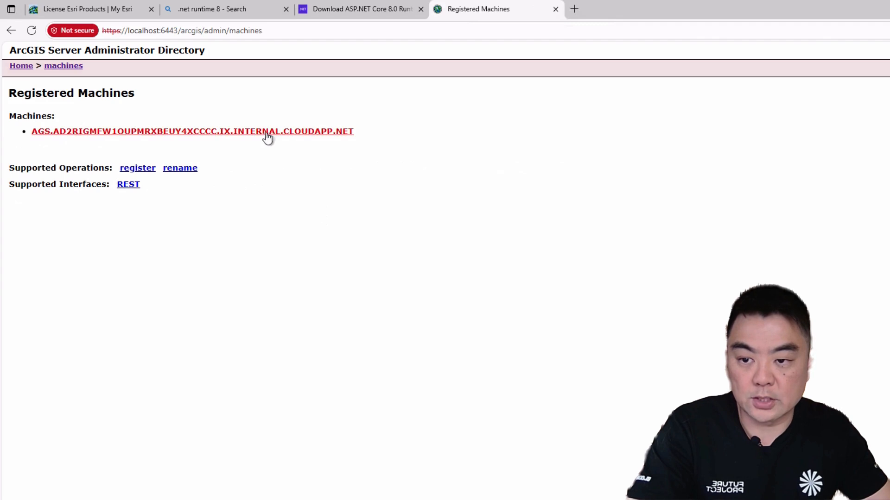
click(223, 133)
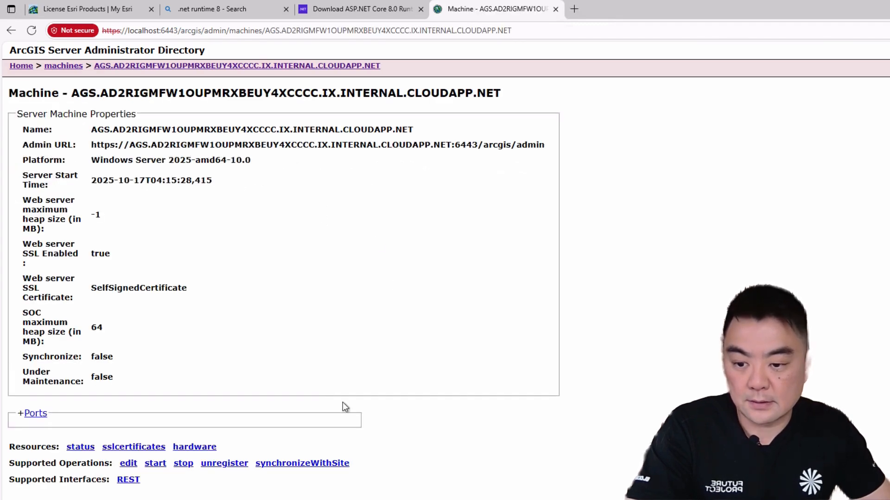
click(130, 449)
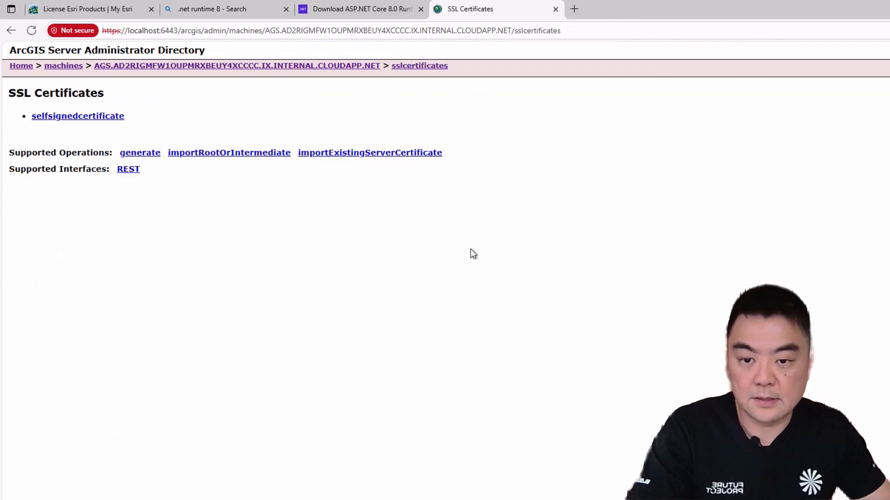
click(385, 153)
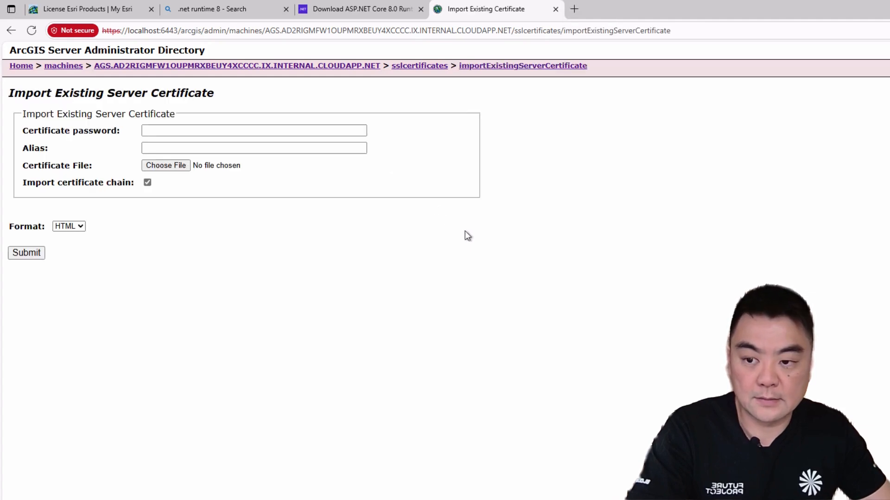
Step: Enter the certificate password and set the alias to zerossl
click(312, 131)
text(•••)
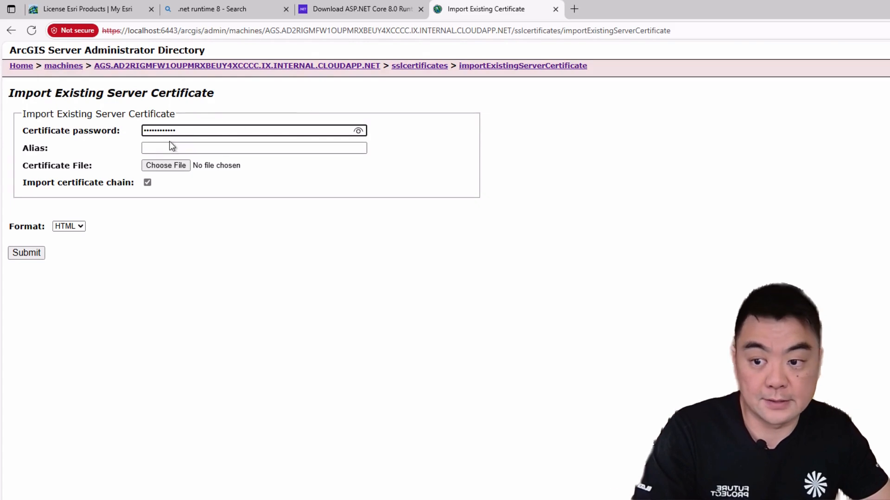
click(193, 149)
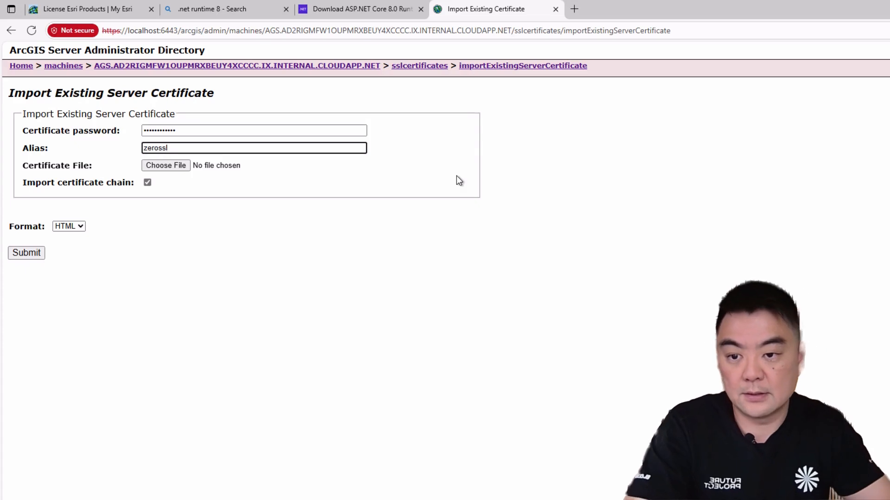
Step: Choose the certificate file zerossl-cert.pfx from C:\Software\ags.intelligis.io
click(174, 167)
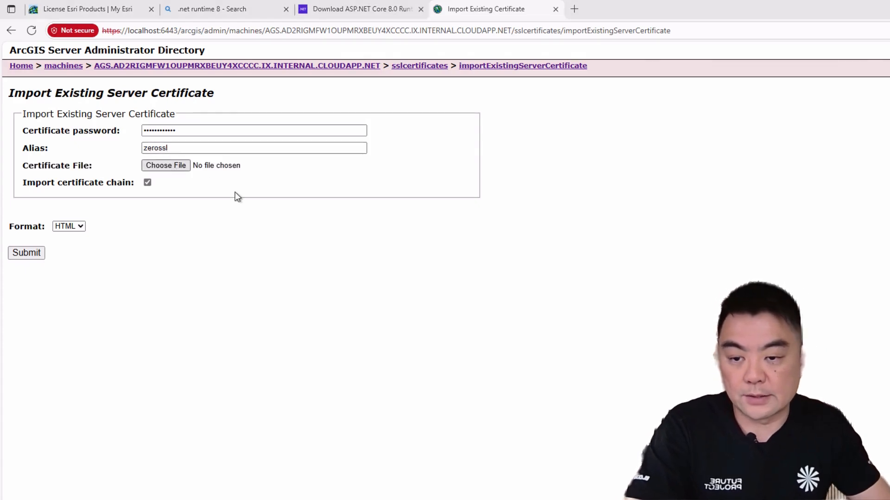
drag(316, 15, 502, 87)
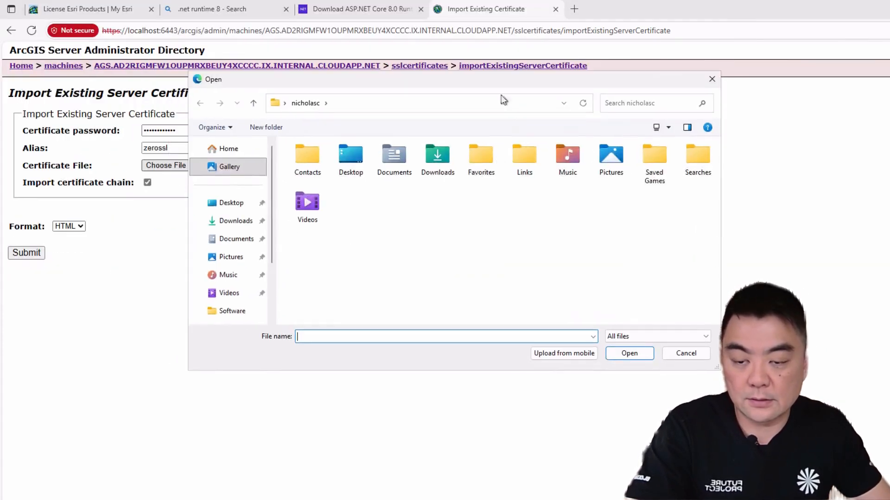
scroll(237, 246, down, 2)
click(232, 236)
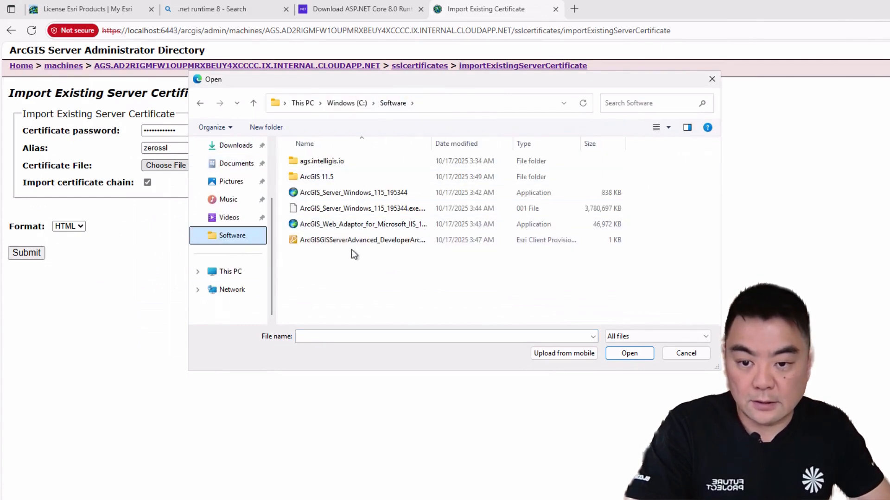
double_click(327, 162)
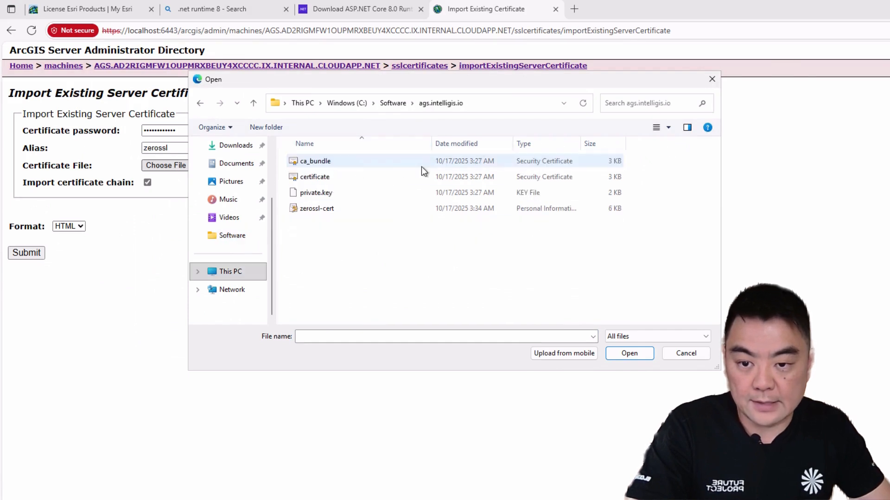
click(367, 213)
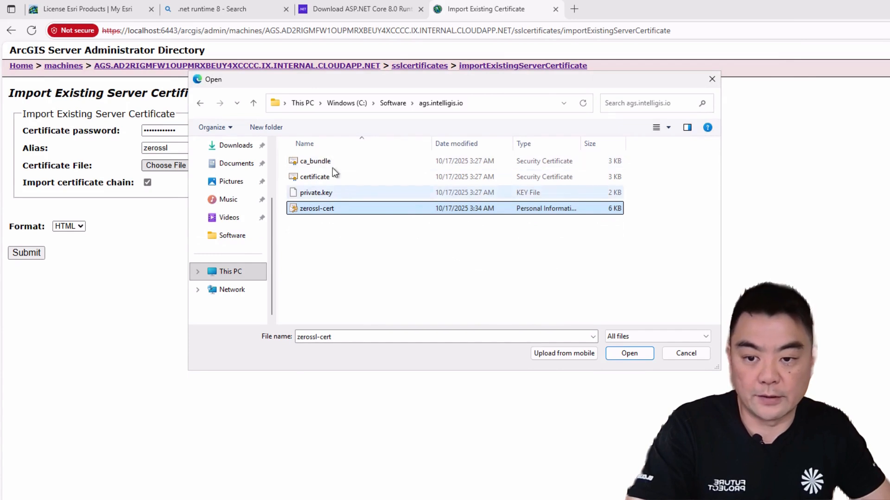
click(628, 353)
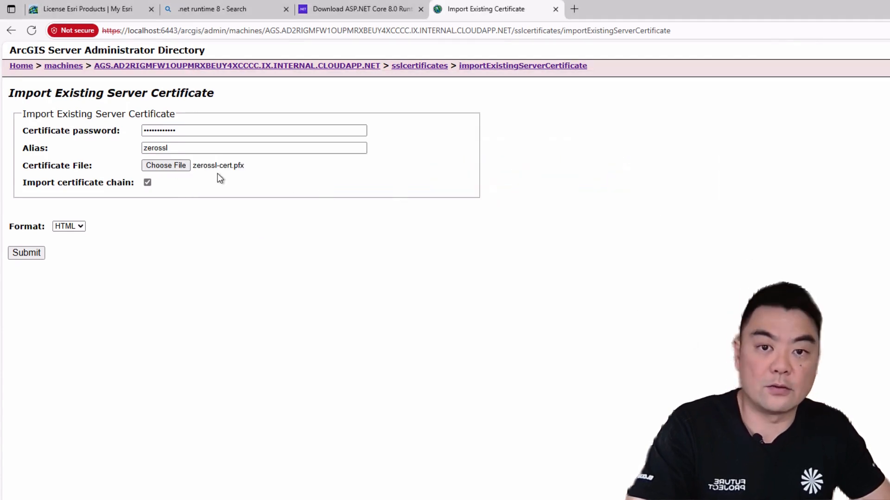
Step: Keep Import certificate chain enabled, check the alias, and submit the certificate import
click(147, 182)
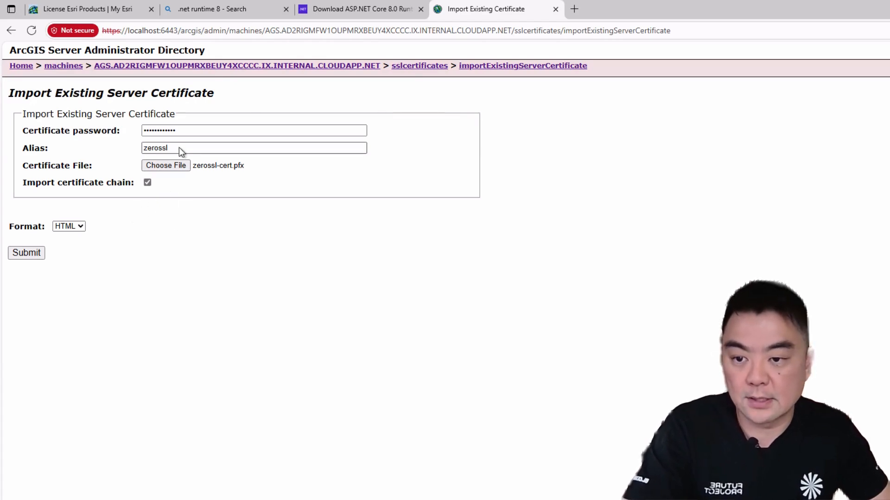
drag(178, 148, 124, 147)
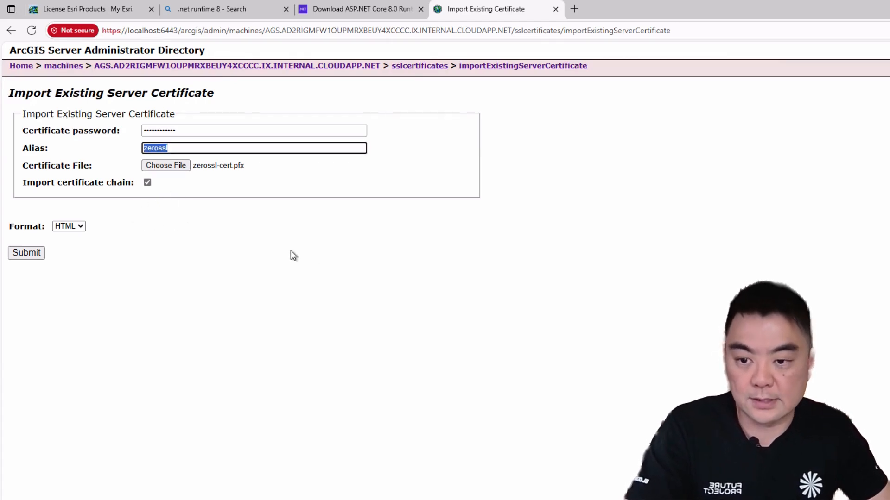
click(284, 265)
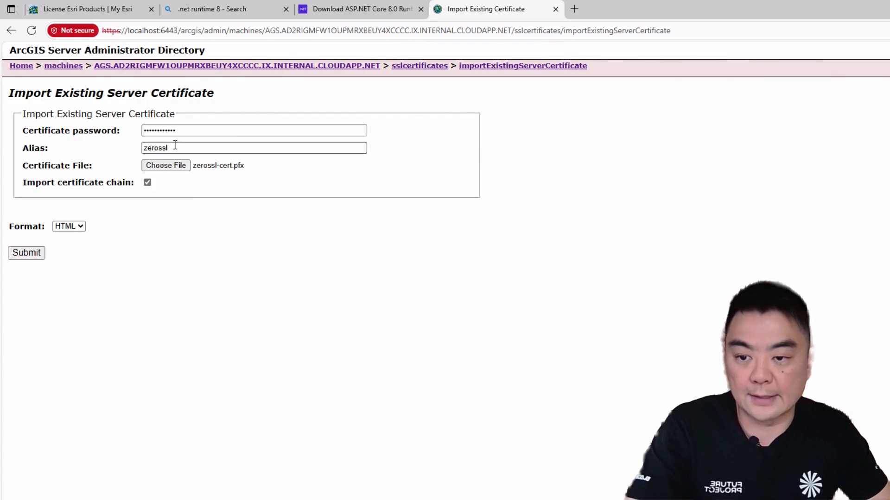
click(26, 253)
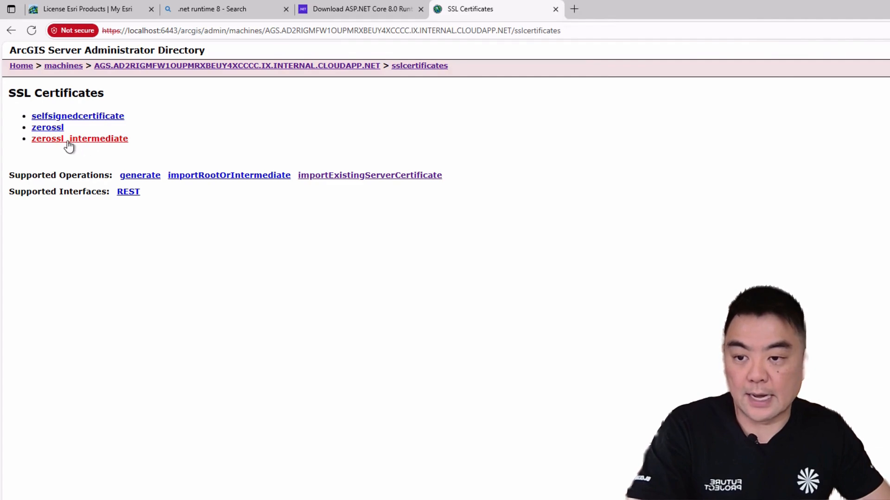
Step: Edit the machine properties to set the Web server SSL Certificate to zerossl and save the edits
click(185, 69)
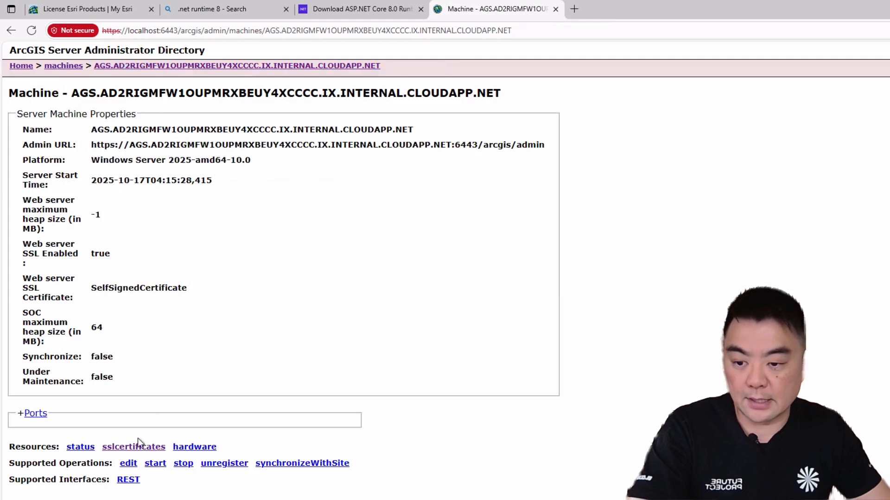
click(128, 465)
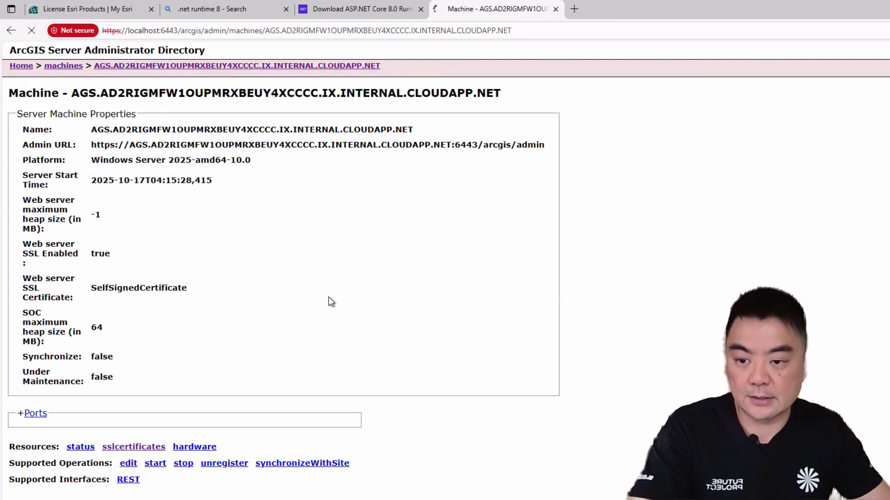
click(166, 243)
drag(218, 243, 122, 244)
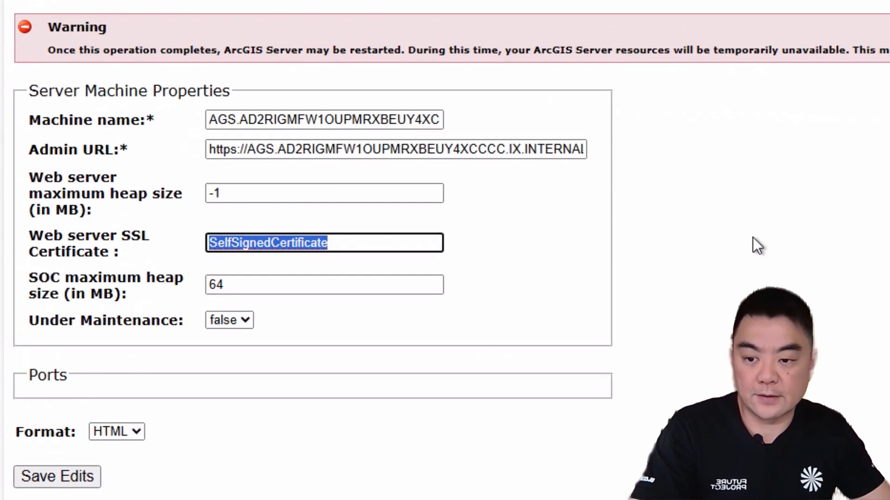
text(zerossl)
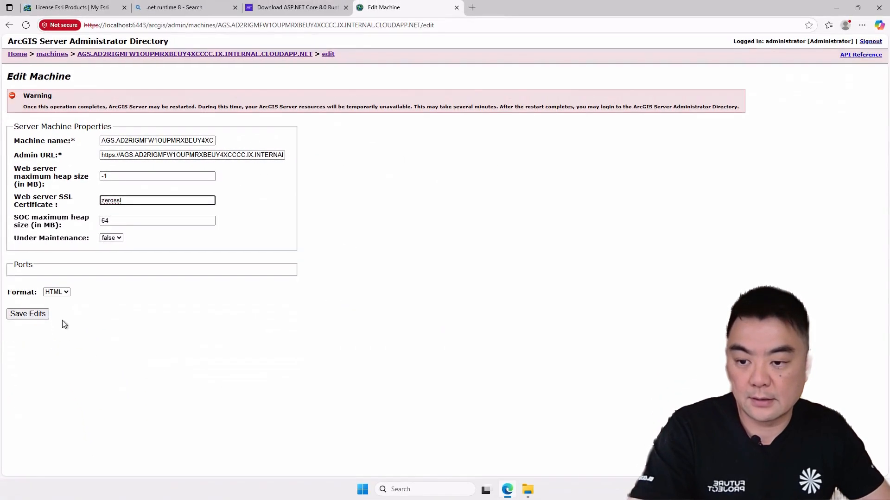
click(29, 314)
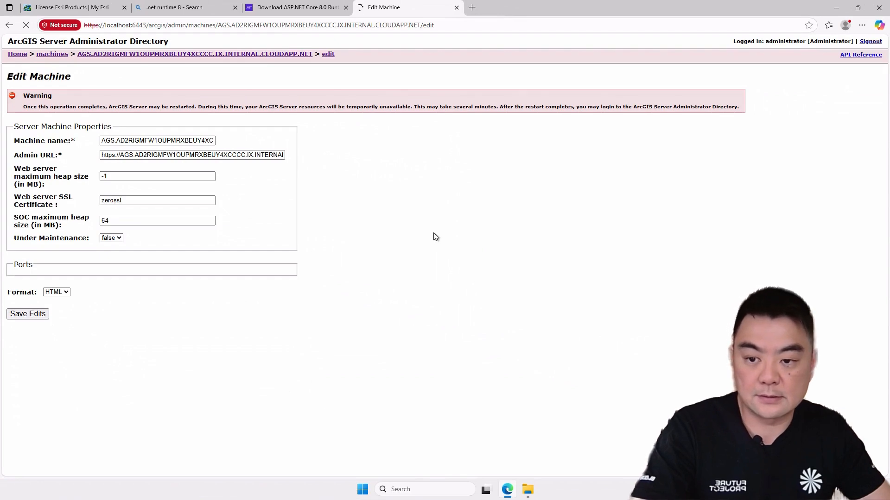